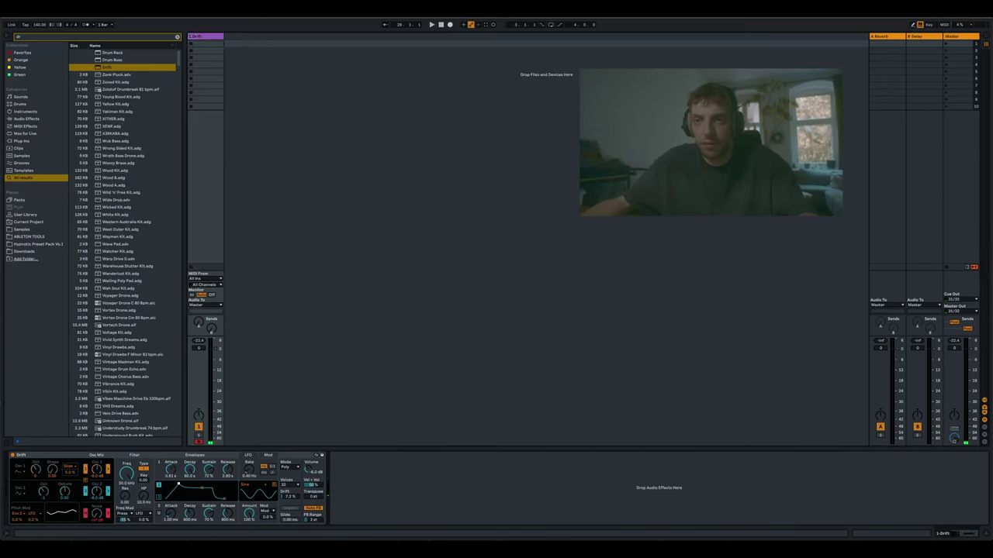
Set Drift's envelope 1 attack to 2.59 s and audition Osc 1 waveforms, settling on the double-peaked fourth shape
mouse_move(178, 484)
mouse_down()
mouse_move(166, 484)
mouse_move(178, 484)
mouse_up()
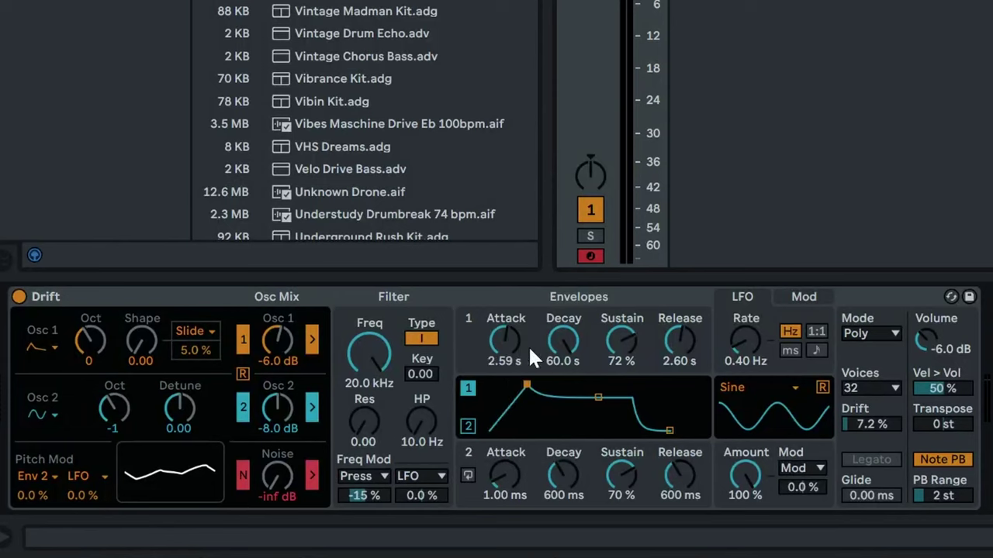
click(42, 348)
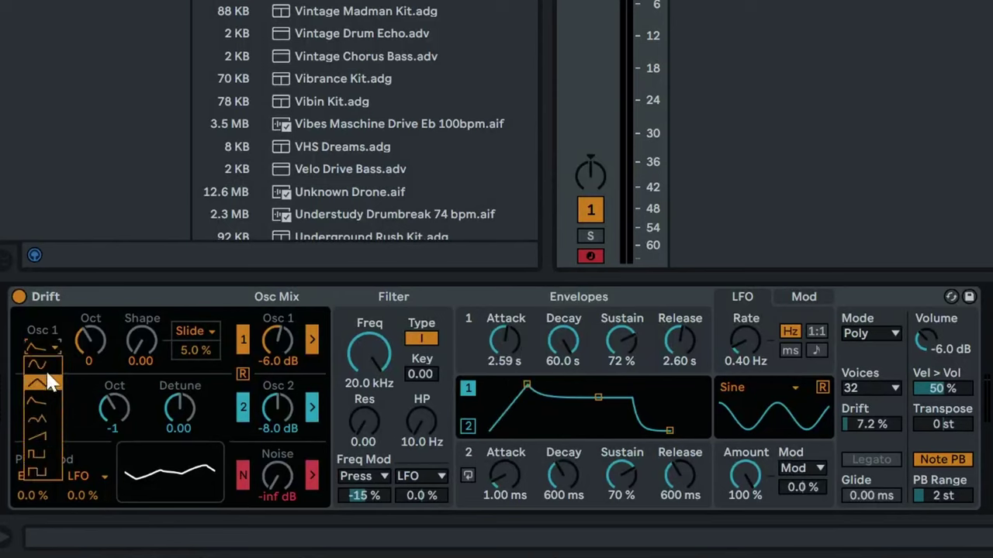
click(44, 436)
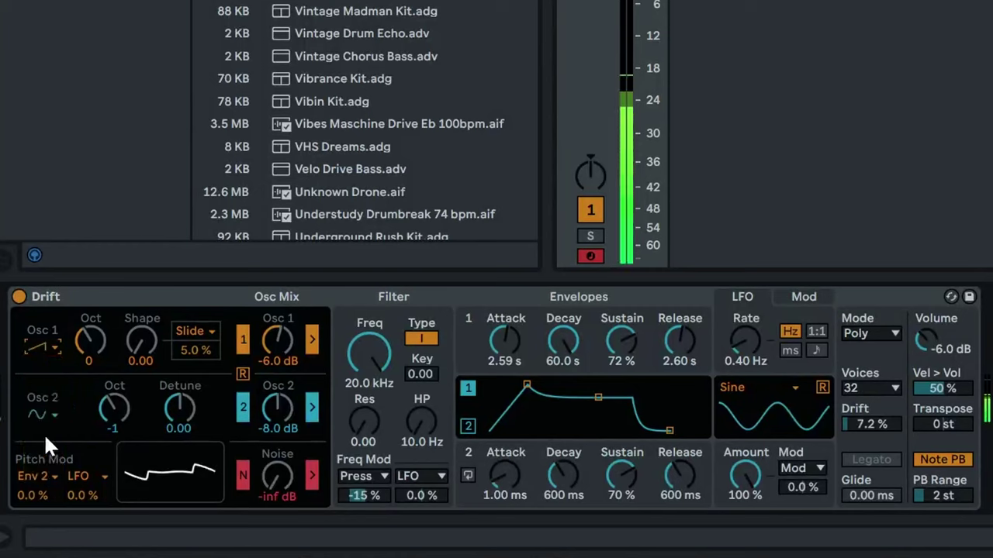
click(46, 349)
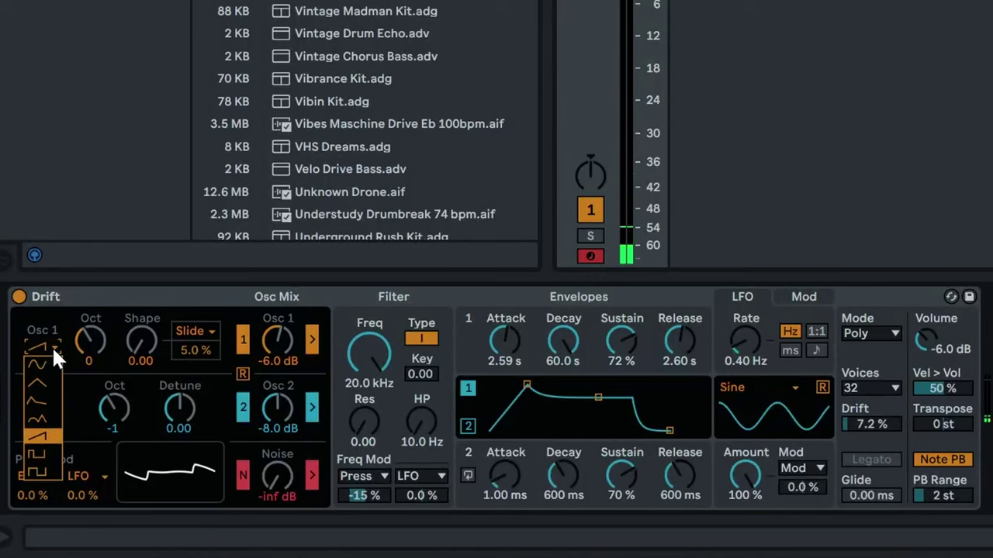
click(42, 395)
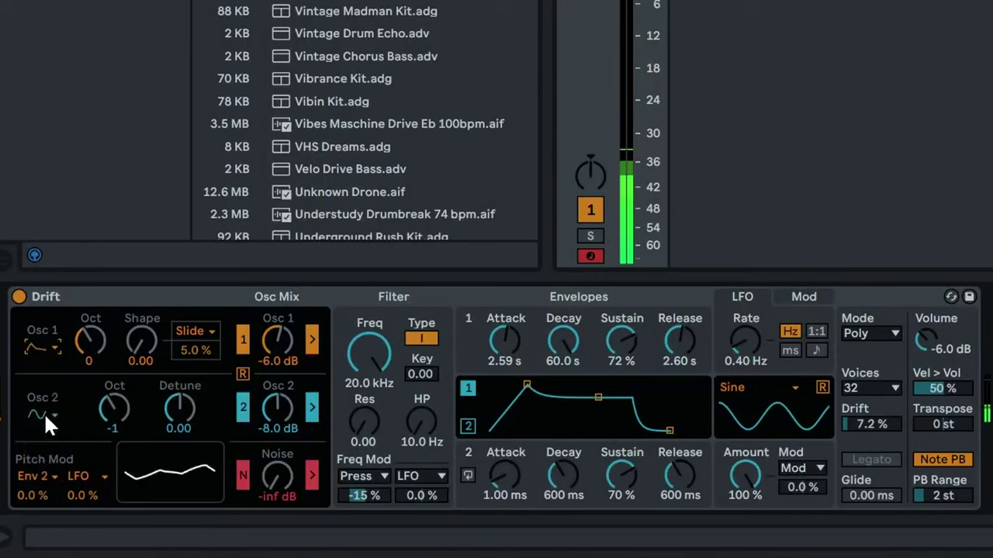
click(54, 351)
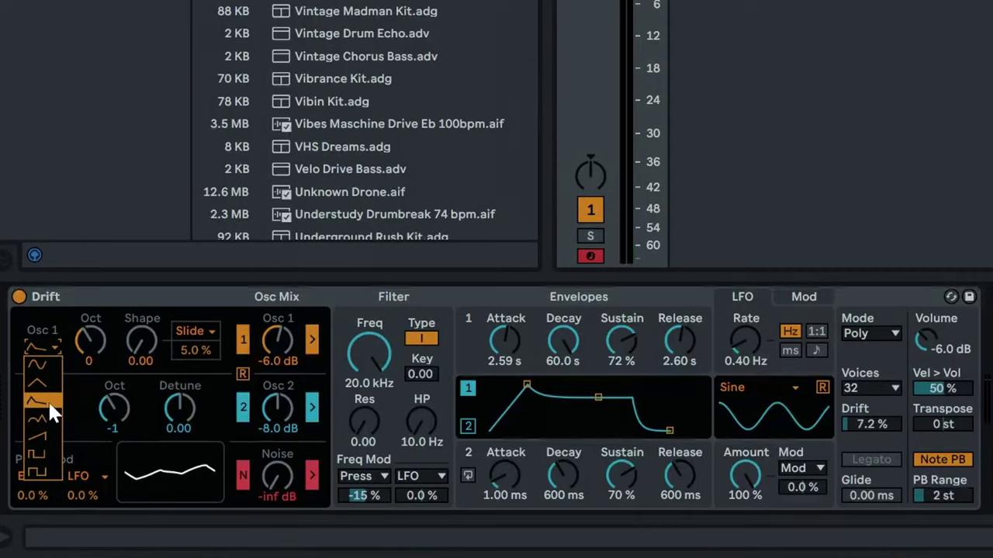
click(46, 419)
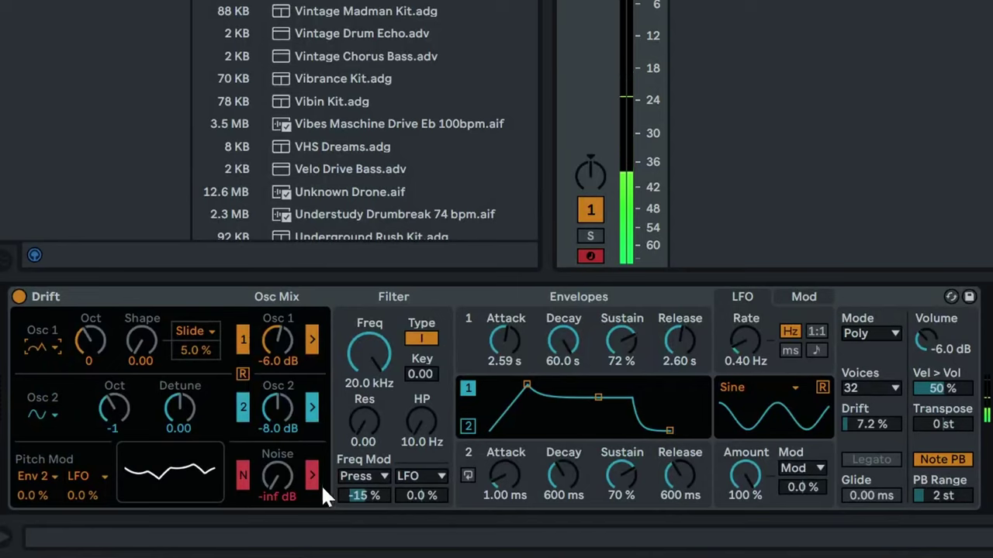
Try out Drift's noise level and add the LFOi modulation device after Drift
drag(276, 479, 276, 452)
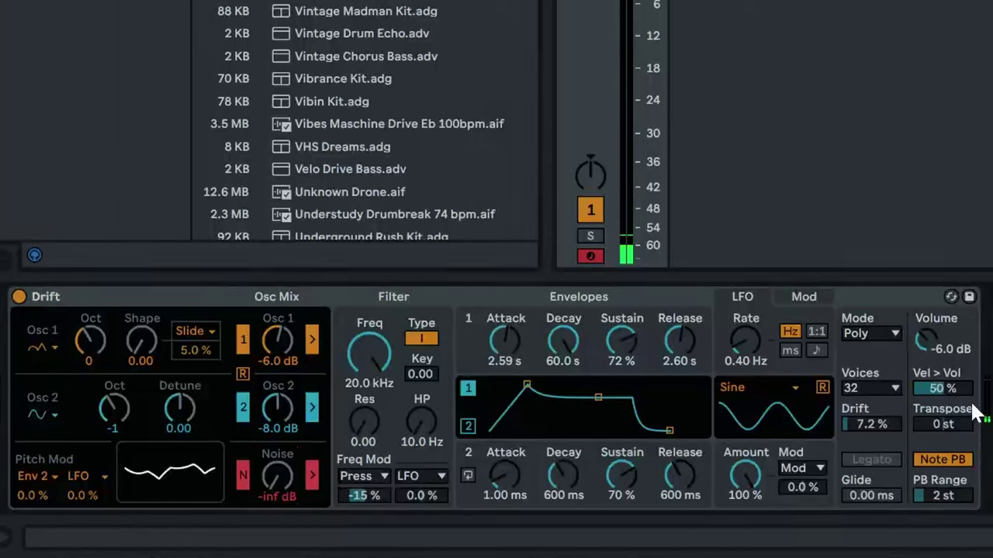
text(if)
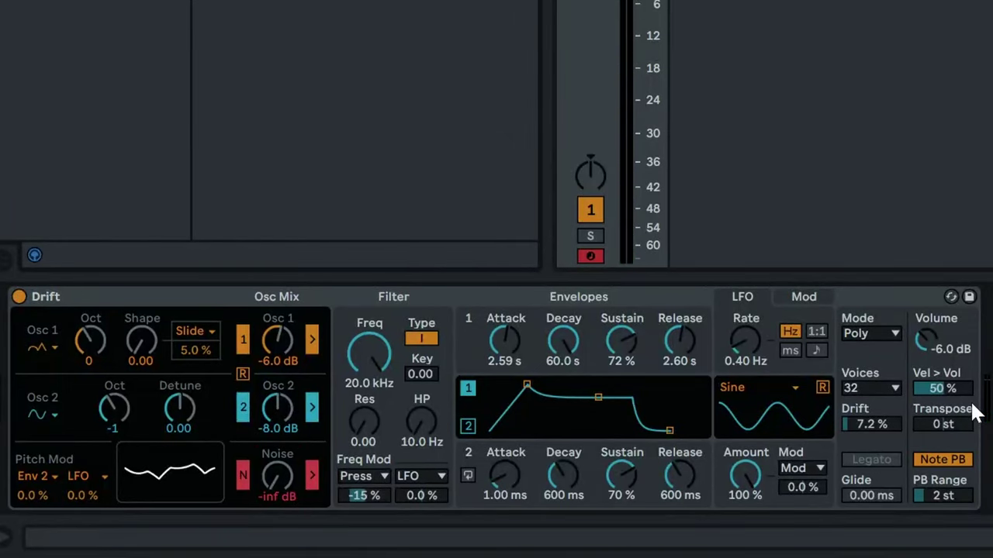
key(Return)
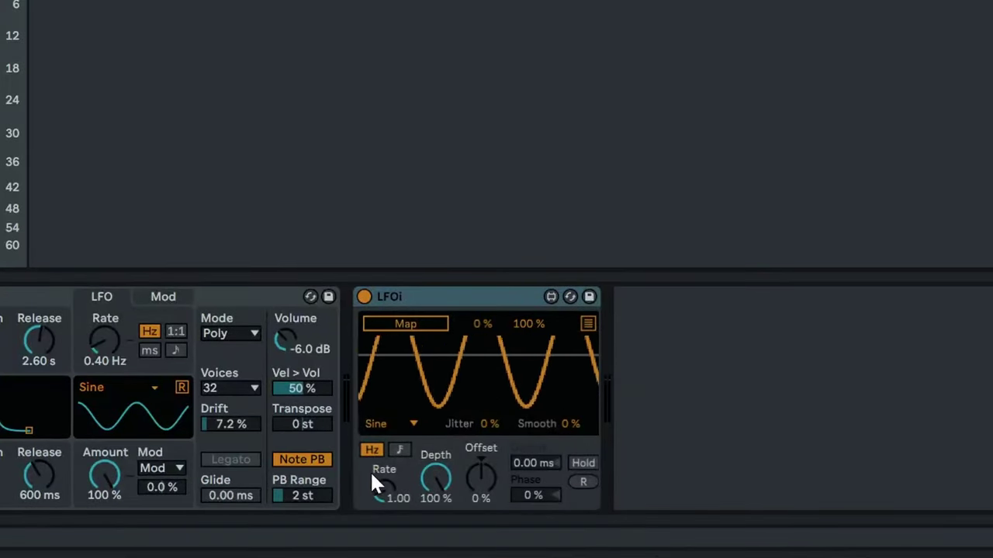
Set LFOi to the Up waveform, tempo-synced at rate 5/16, and map it to Drift's Noise Gain with a 26% maximum
drag(380, 493, 383, 443)
click(399, 450)
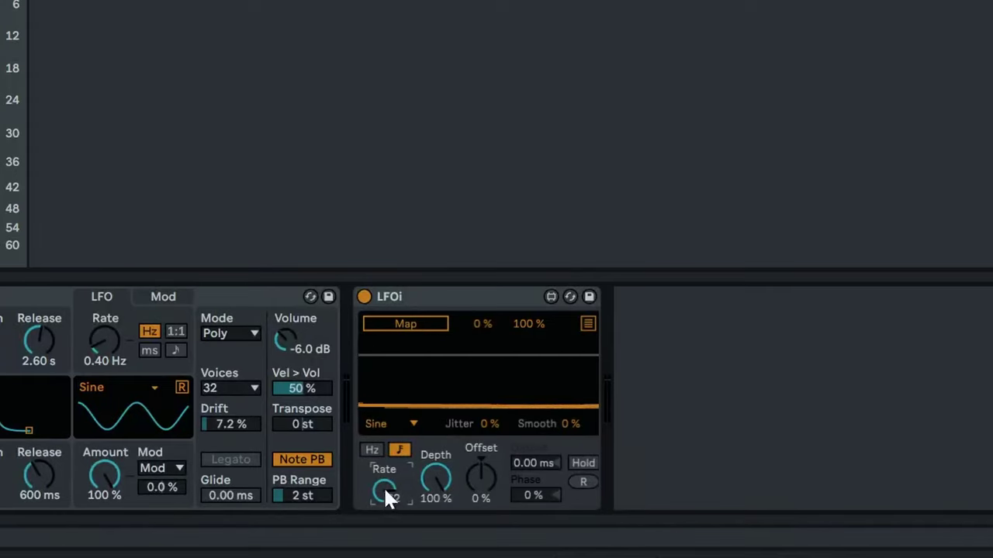
drag(383, 486, 383, 512)
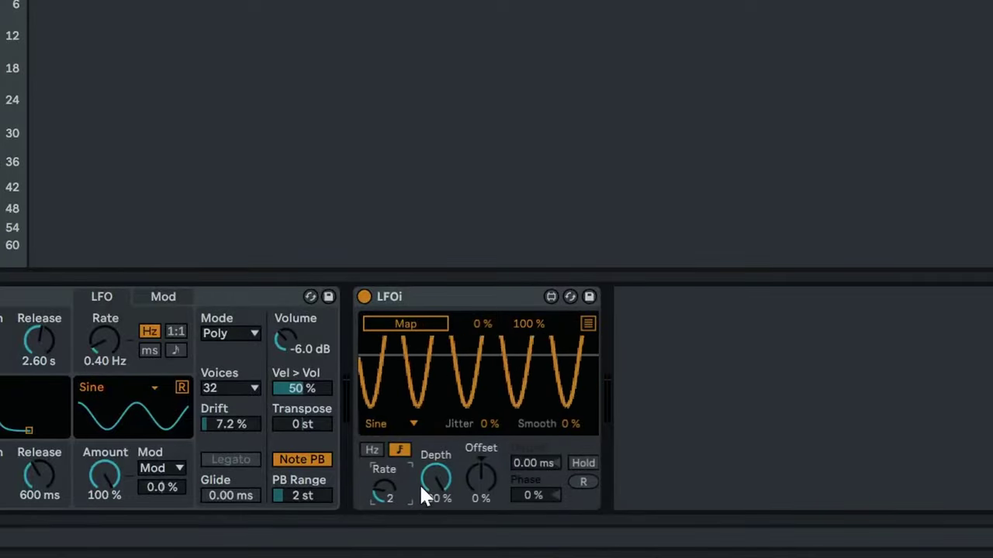
mouse_move(445, 485)
mouse_down()
mouse_move(445, 521)
mouse_move(446, 490)
mouse_up()
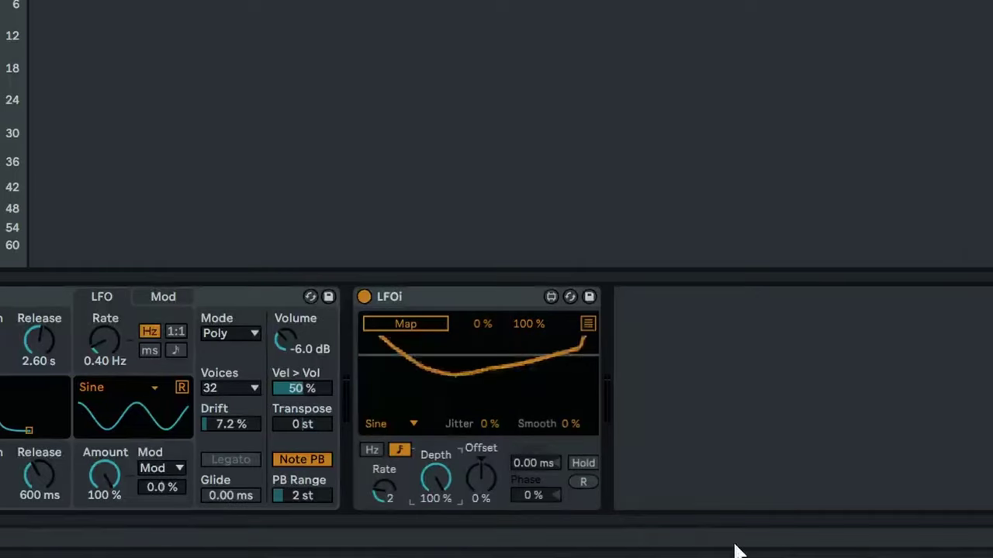
click(388, 424)
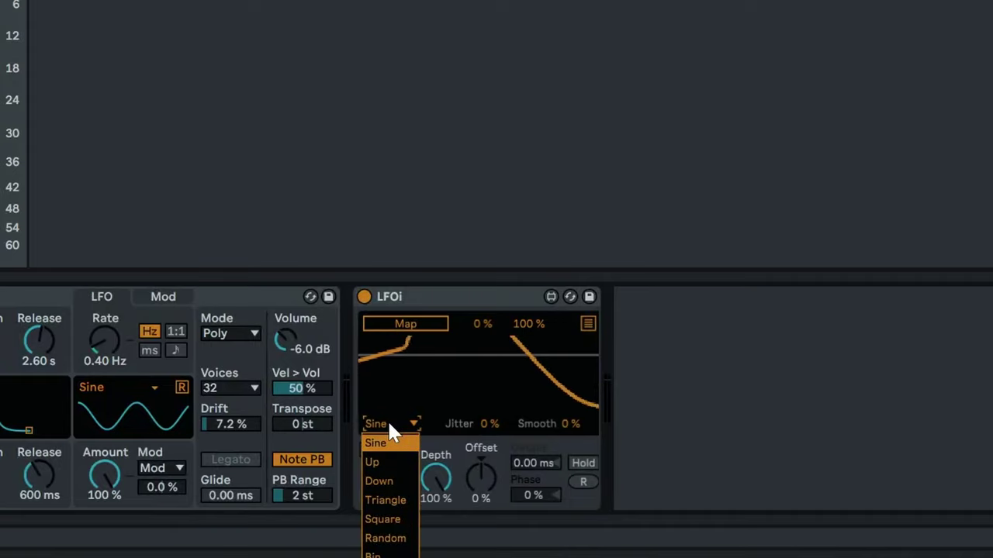
click(397, 464)
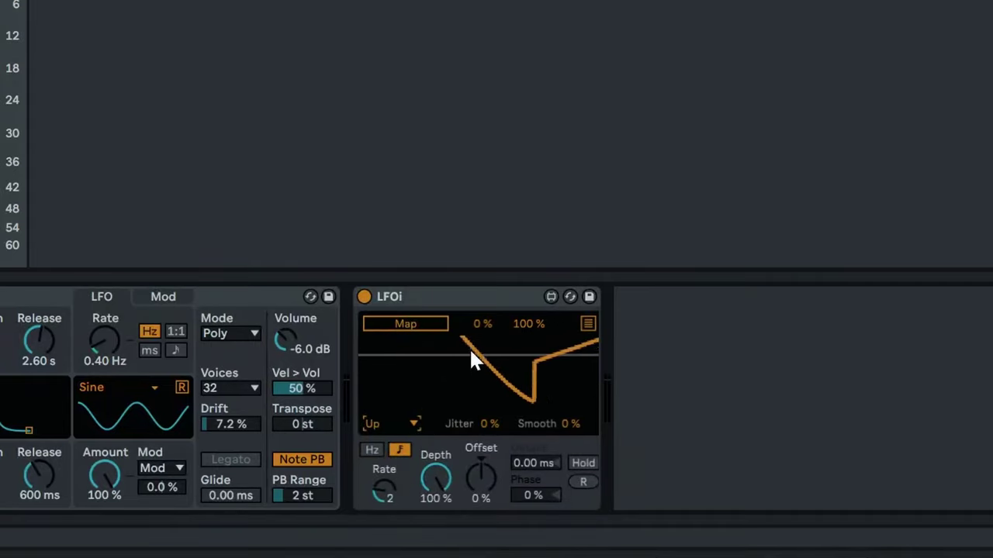
click(405, 324)
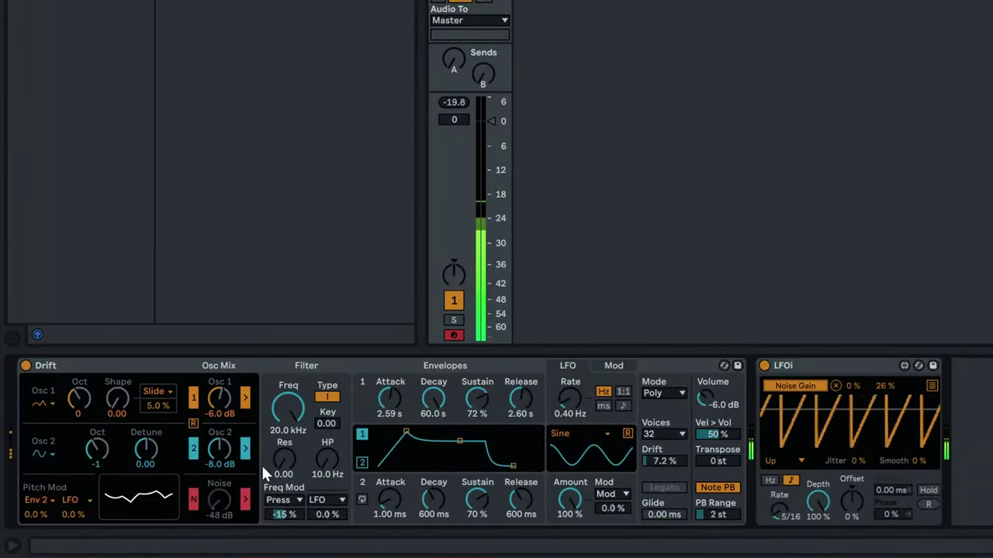
Set Drift's Osc 2 level to -3.8 dB, keeping its sine waveform, and turn the Osc 1 level down to -inf dB
drag(220, 453, 220, 439)
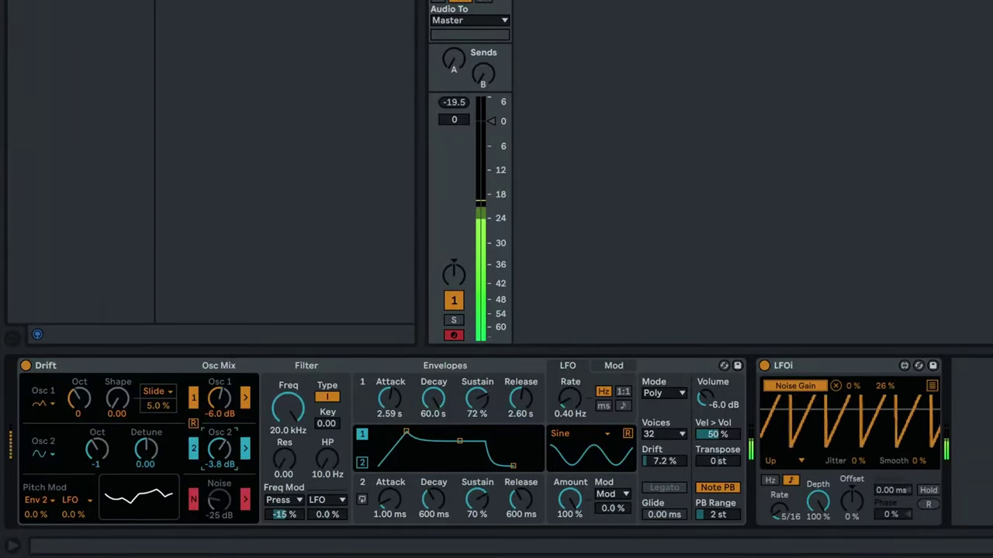
click(49, 454)
click(48, 454)
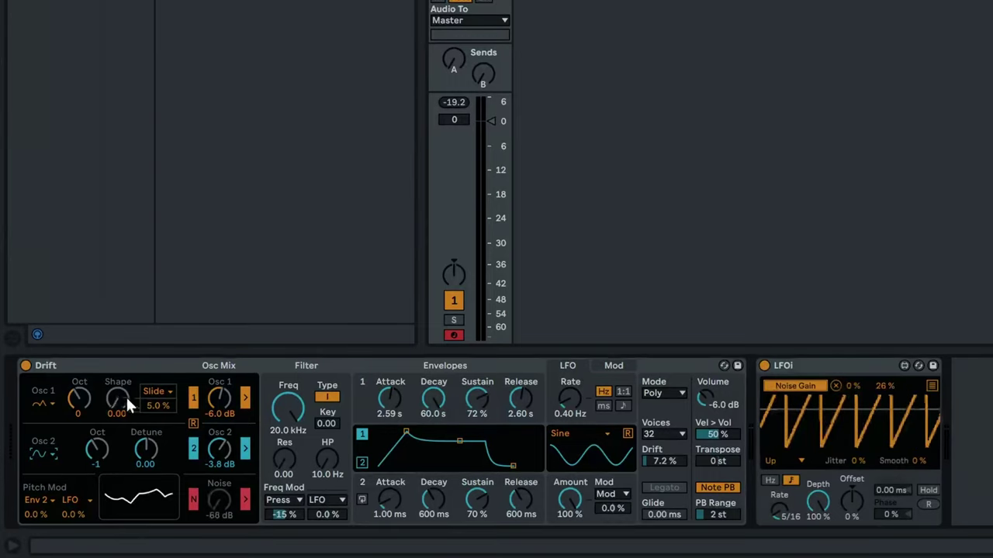
drag(220, 395, 220, 465)
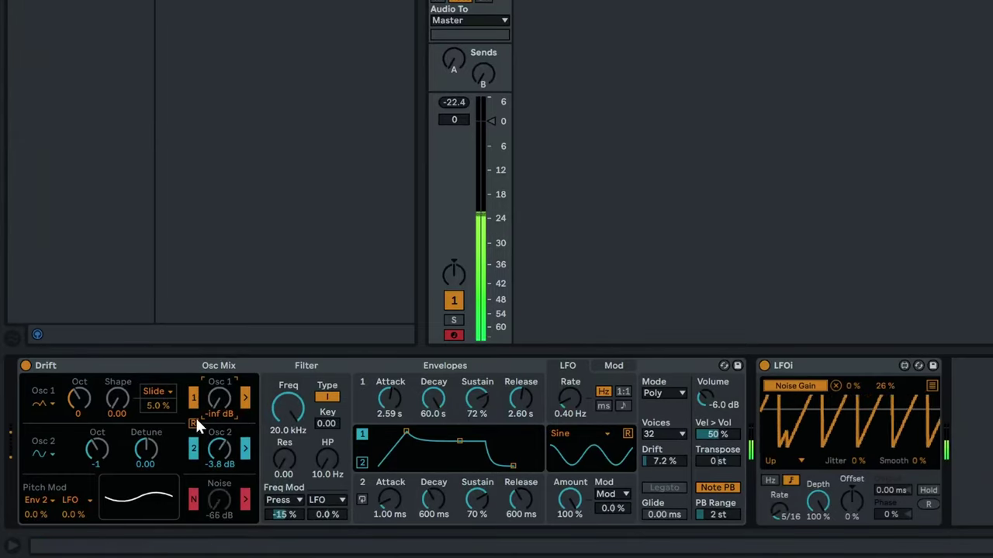
mouse_move(219, 404)
mouse_down()
mouse_move(219, 365)
mouse_move(219, 408)
mouse_up()
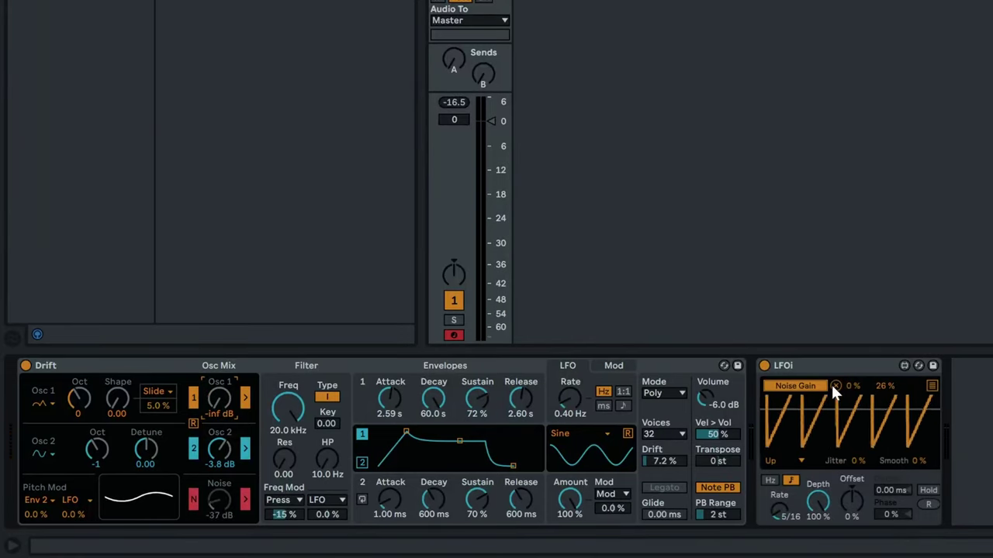
Map two more LFOi targets to Drift's Osc 1 Gain and Osc 1 Shape
click(932, 386)
click(809, 399)
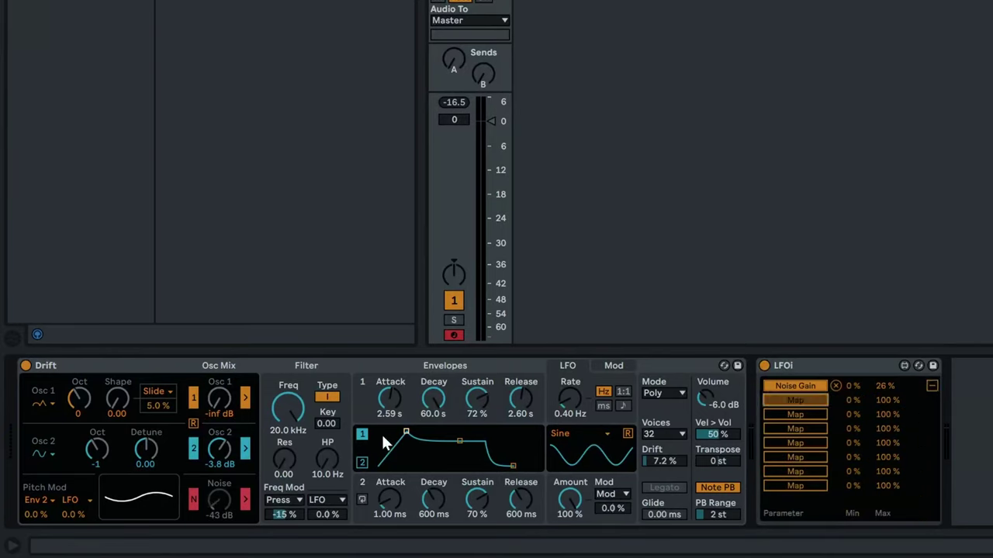
click(220, 400)
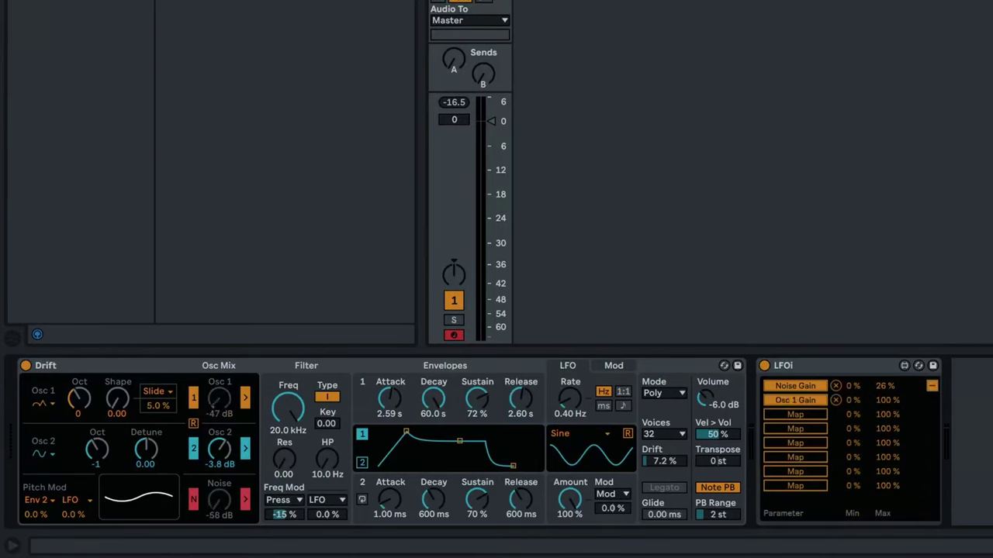
click(116, 401)
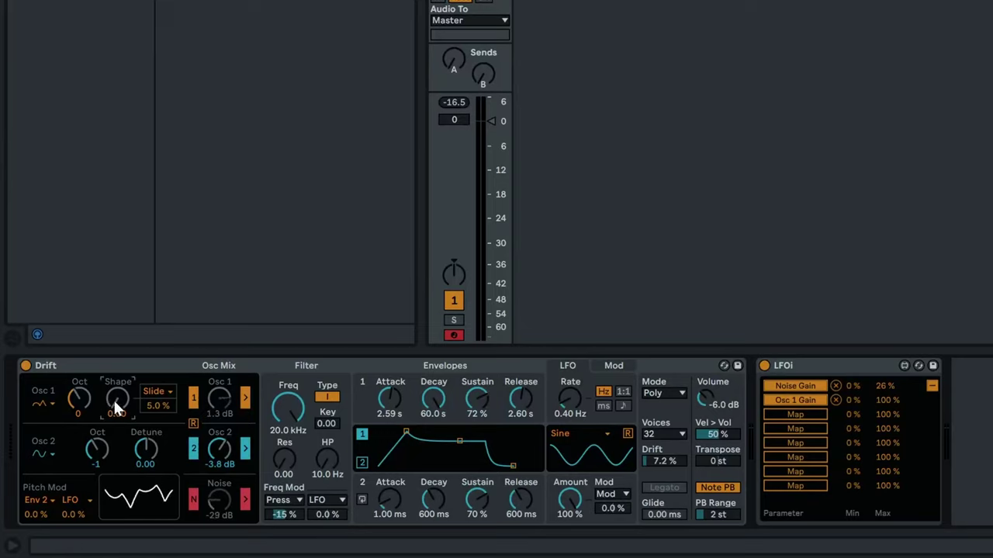
click(774, 414)
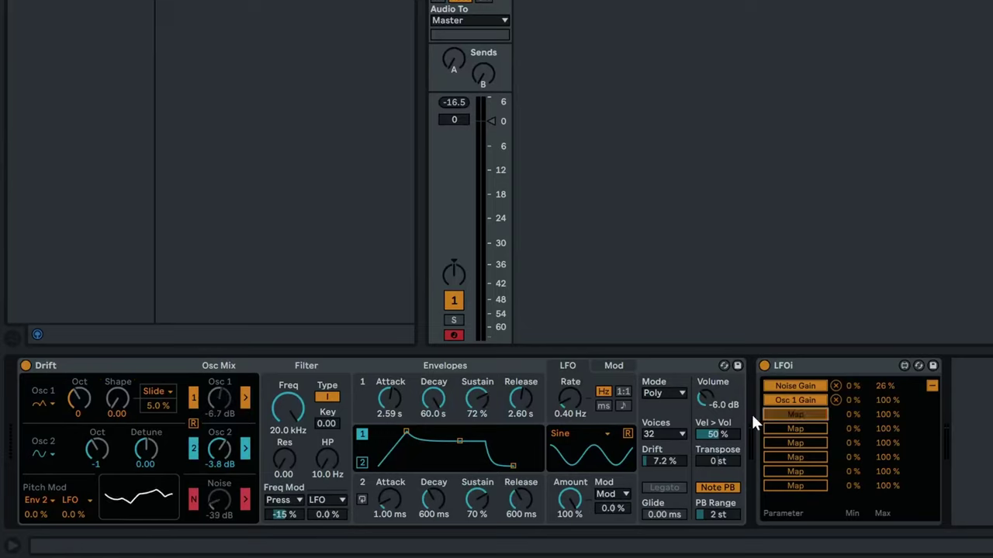
click(119, 397)
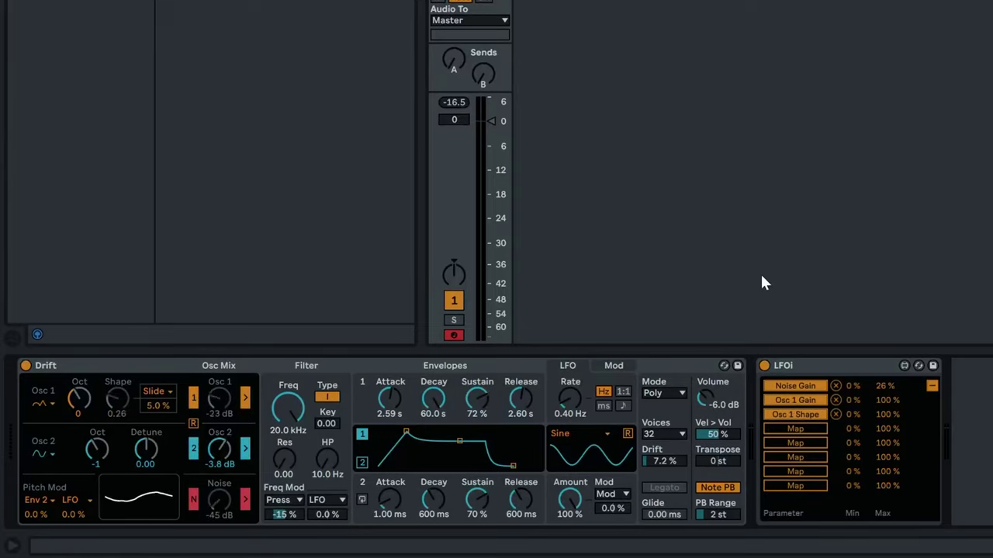
Set the LFOi rate to 1.5 and lower Drift's filter frequency to about 12.2 kHz
click(931, 386)
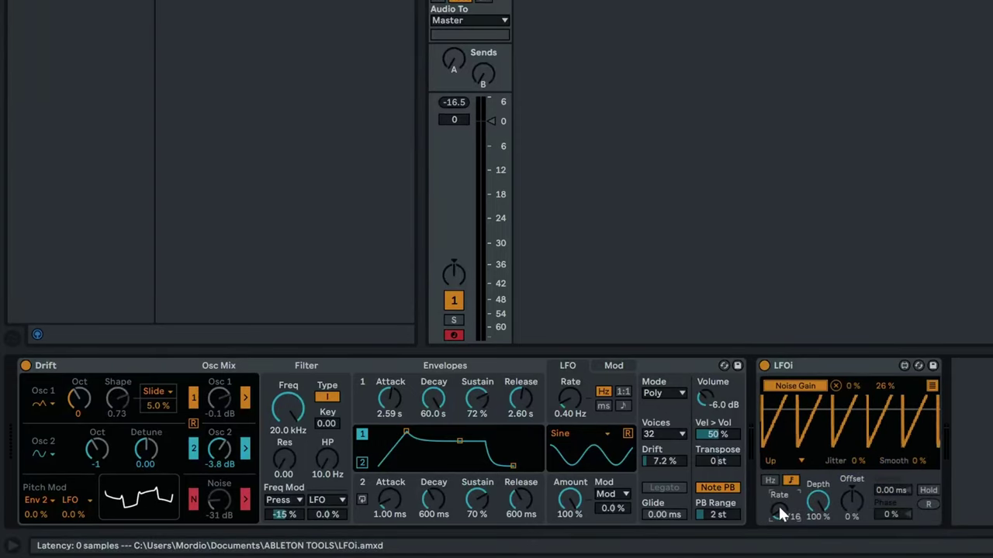
mouse_move(778, 504)
mouse_down()
mouse_move(778, 530)
mouse_move(778, 503)
mouse_up()
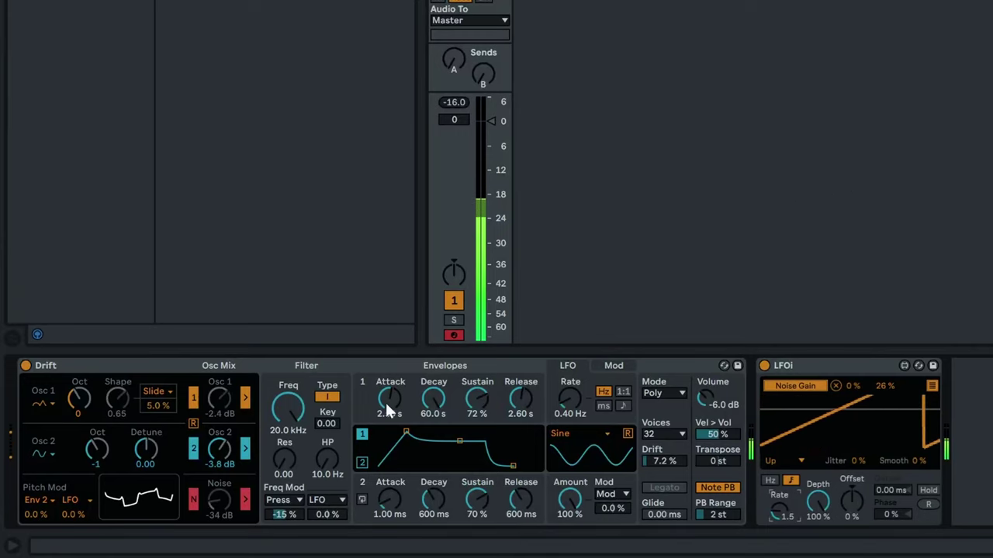
drag(289, 409, 289, 442)
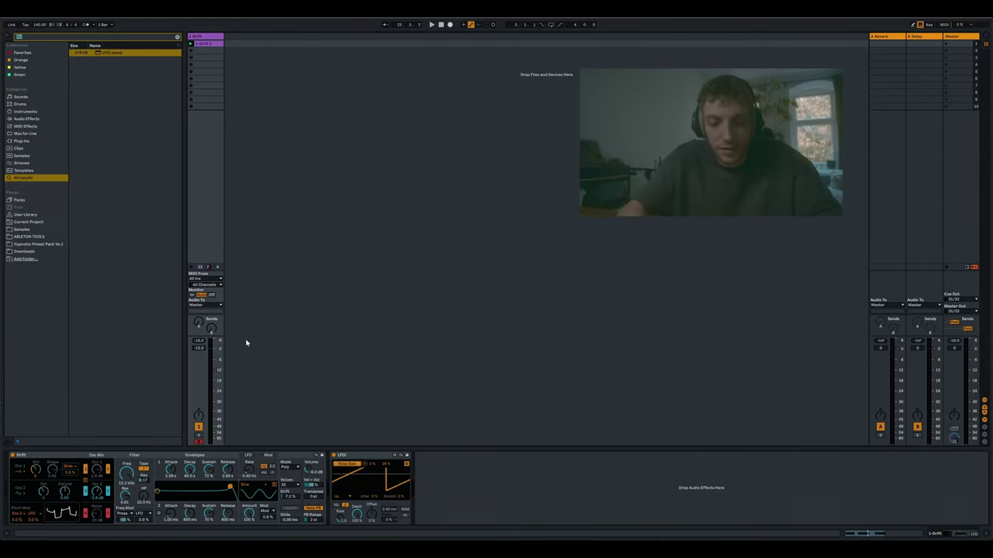
Add an Amp effect after LFOi and set its output to Dual
key(ctrl+f)
text(amp)
key(Down)
key(Return)
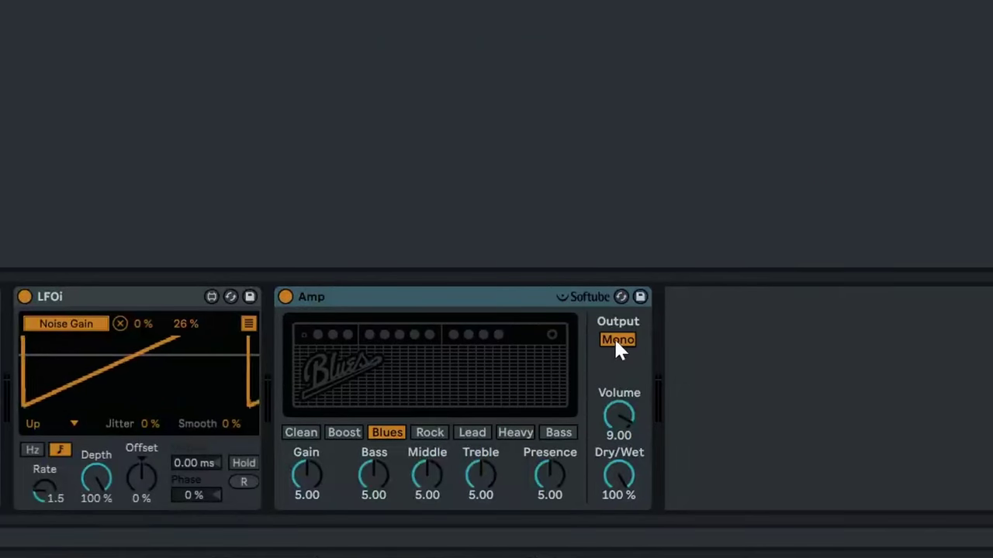
click(529, 470)
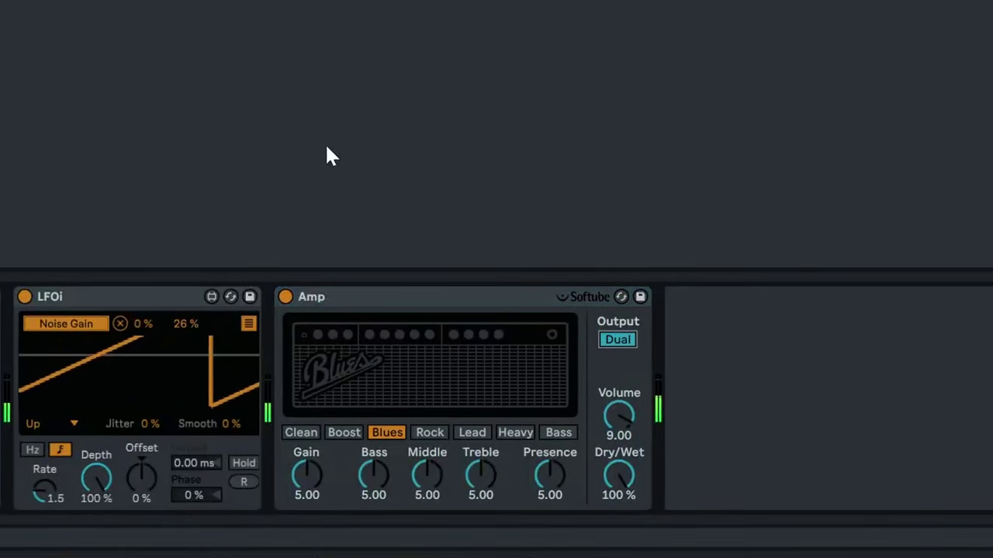
Audition the Amp's Rock and Lead models, choose Heavy, and set Treble to 7.70, Middle to 7.46 and Bass to 0.00
click(436, 435)
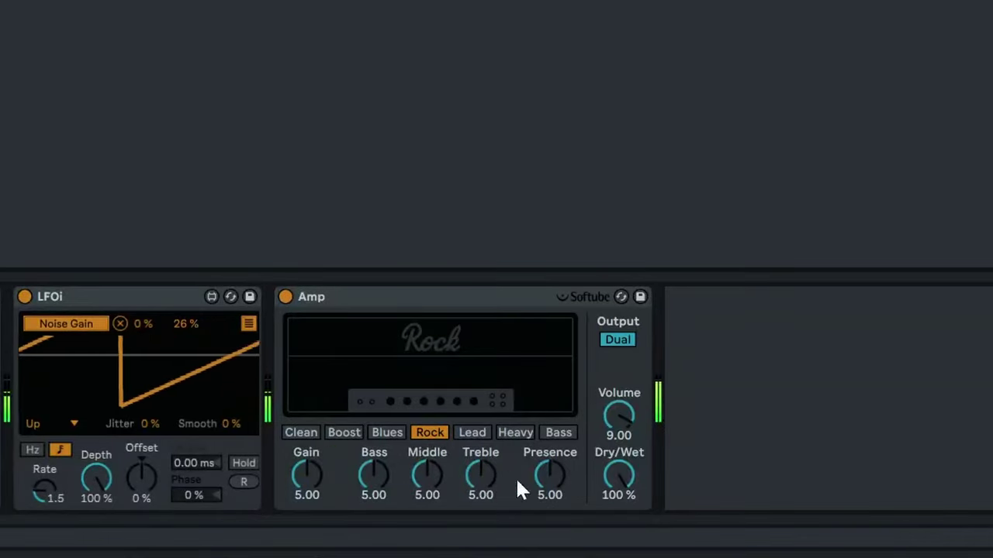
click(475, 437)
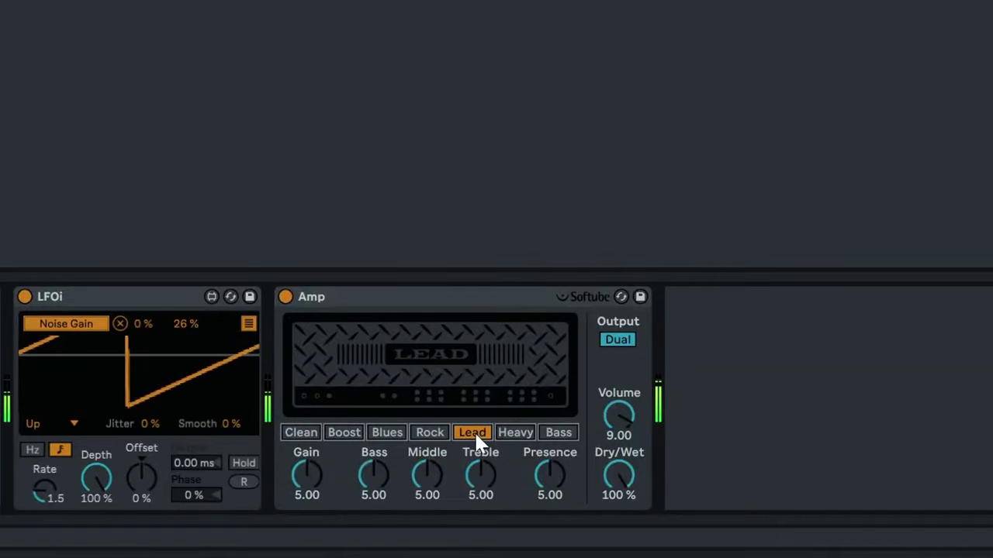
click(519, 432)
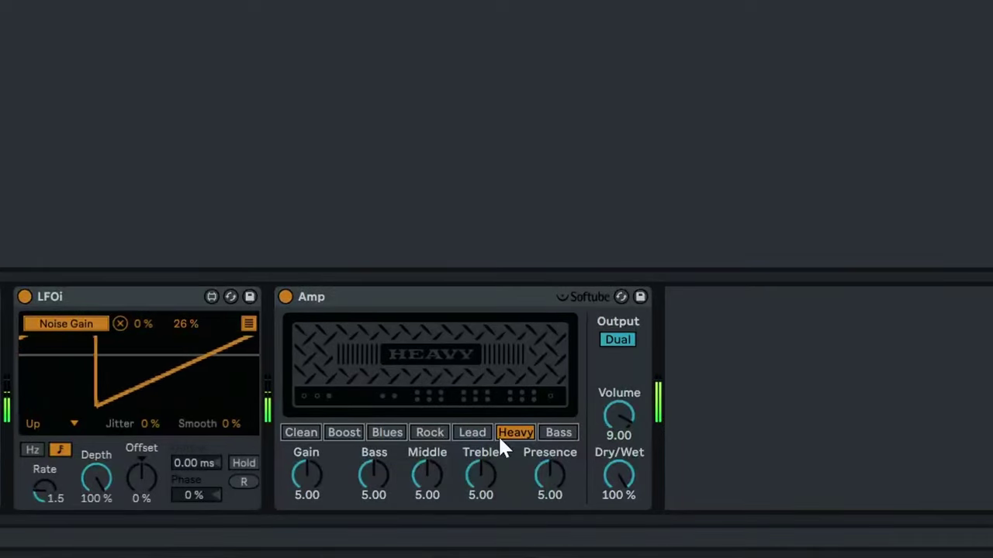
drag(474, 475, 475, 443)
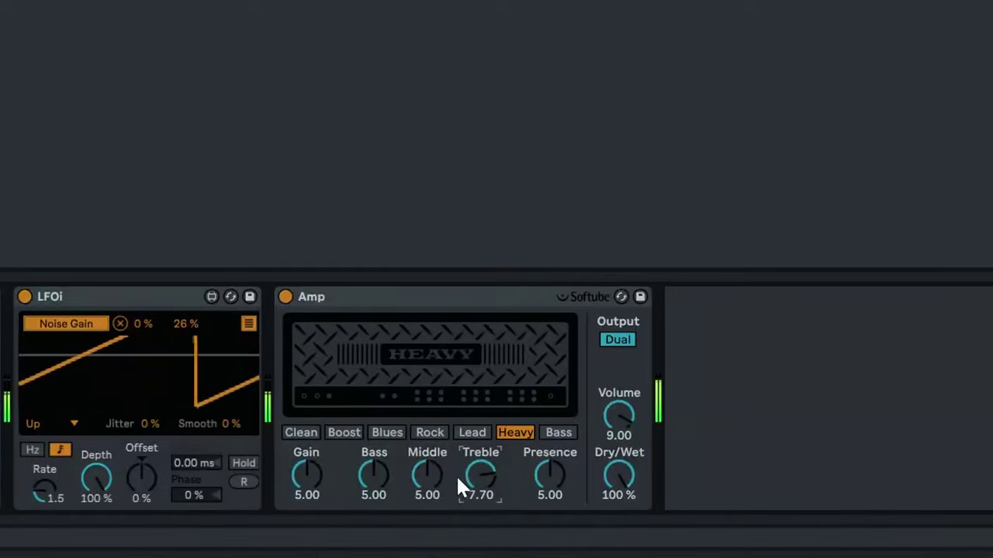
drag(430, 479, 431, 451)
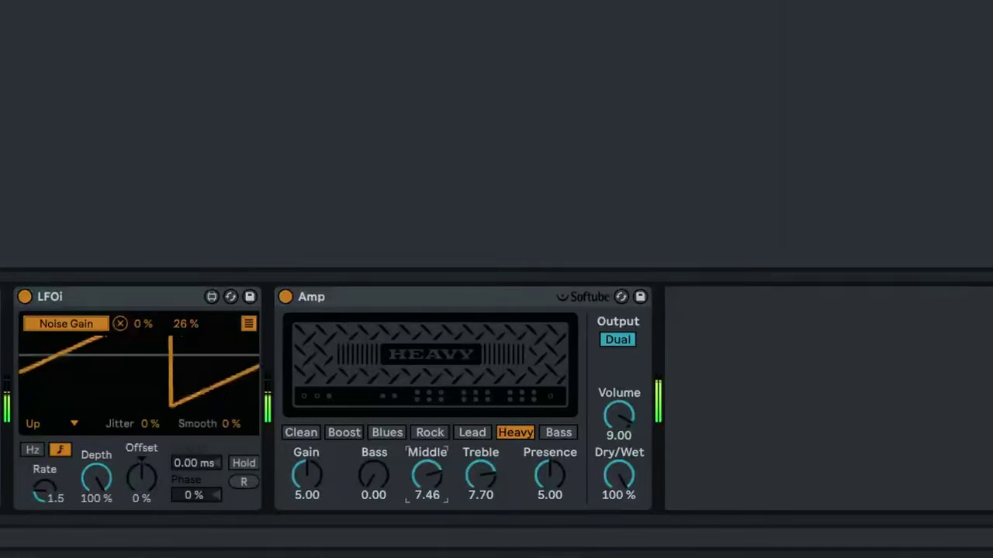
Audition the Amp's Lead model, return to Heavy, and set Bass to 1.98 and Presence to 1.75
click(467, 433)
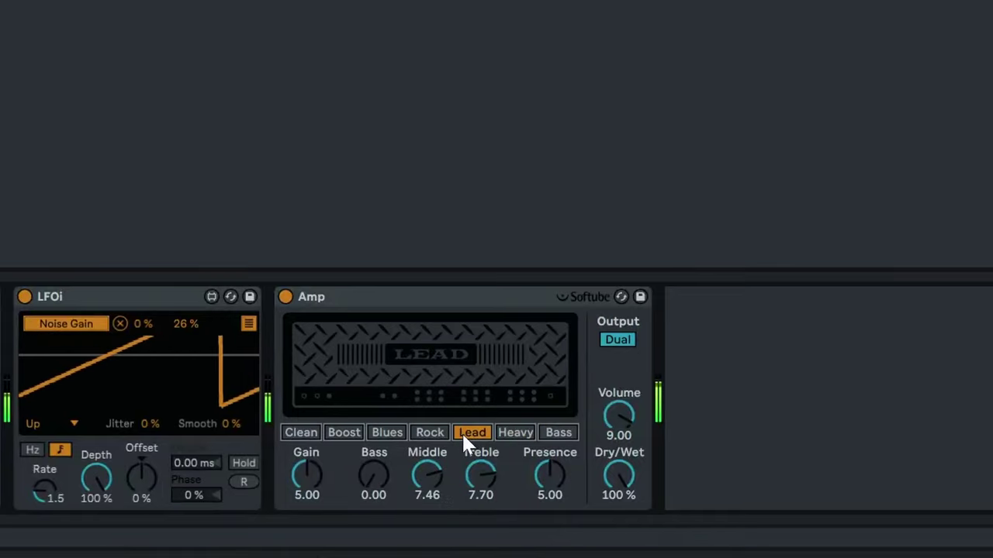
click(512, 434)
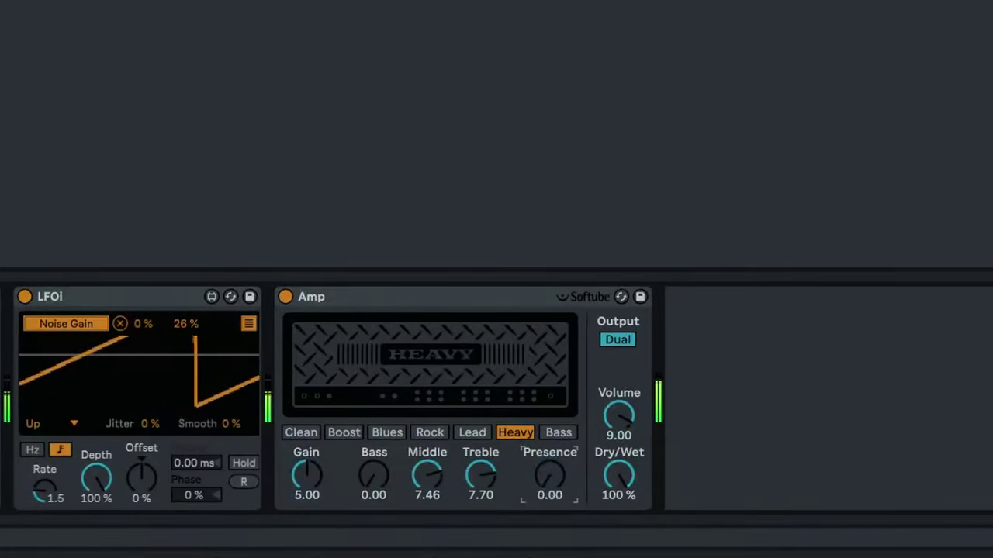
mouse_move(373, 476)
mouse_down()
mouse_move(373, 435)
mouse_move(373, 457)
mouse_up()
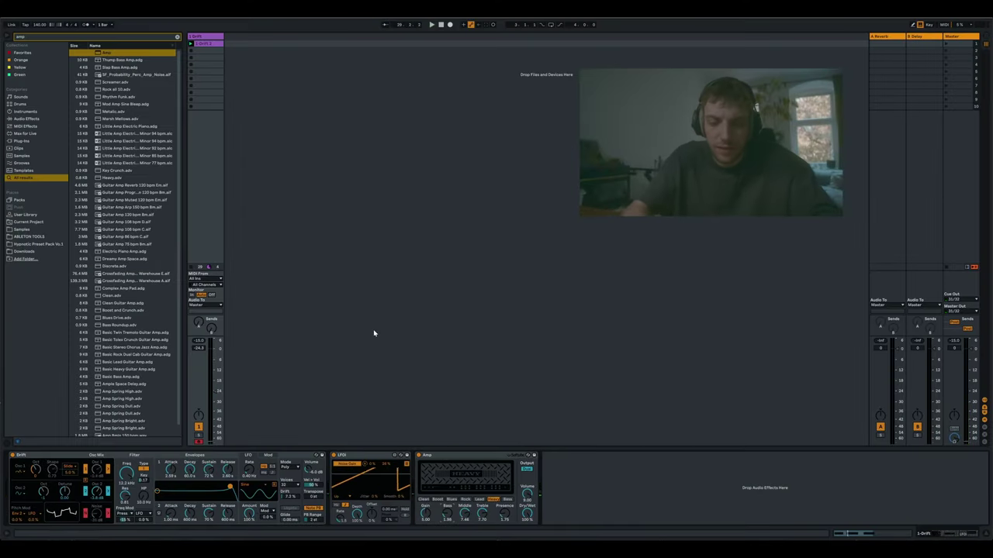
Add a Phaser-Flanger after Amp, set Amount to 100 % and Feedback to 63 %, and adjust its synced rate
key(super+f)
key(BackSpace)
click(40, 54)
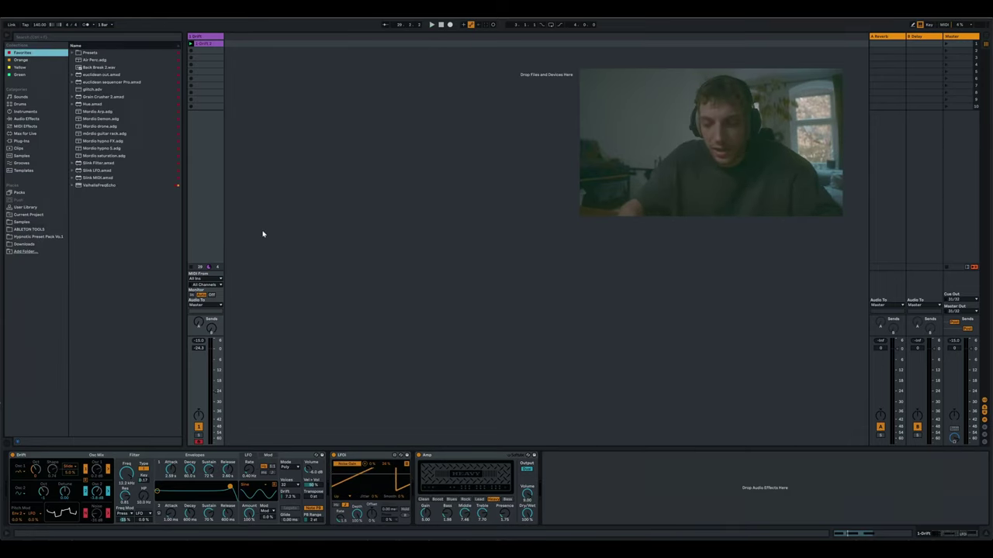
key(super+f)
text(phr)
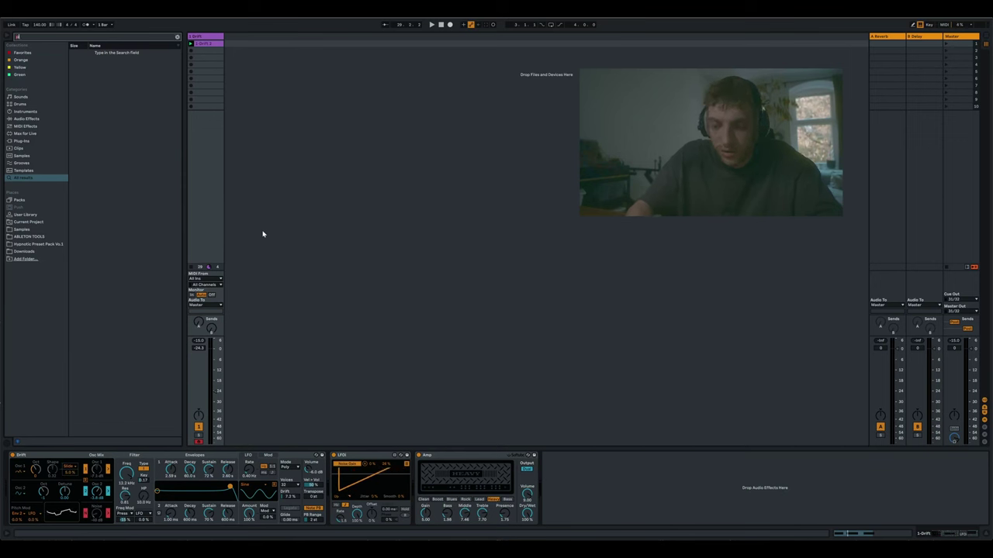
key(Down)
key(Return)
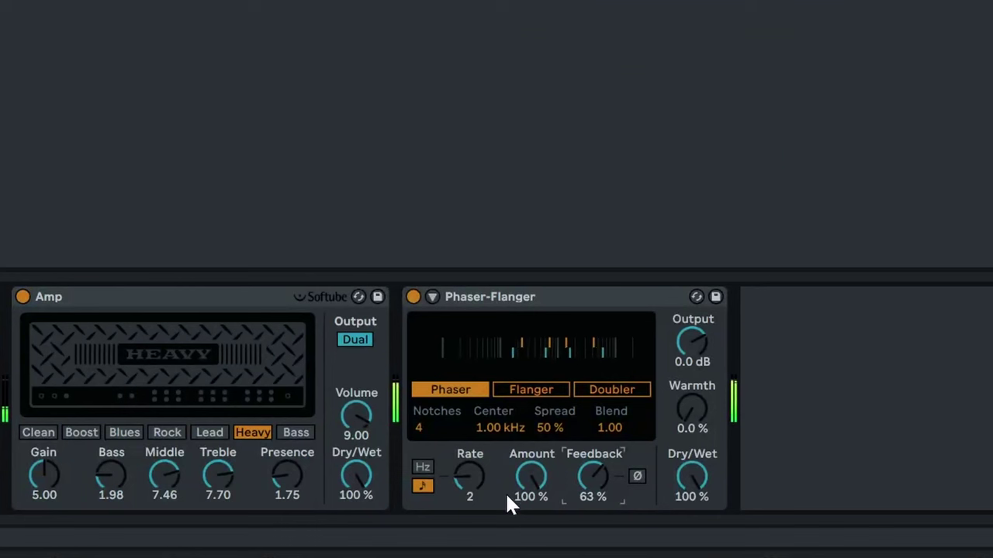
drag(565, 513, 564, 524)
drag(469, 477, 470, 469)
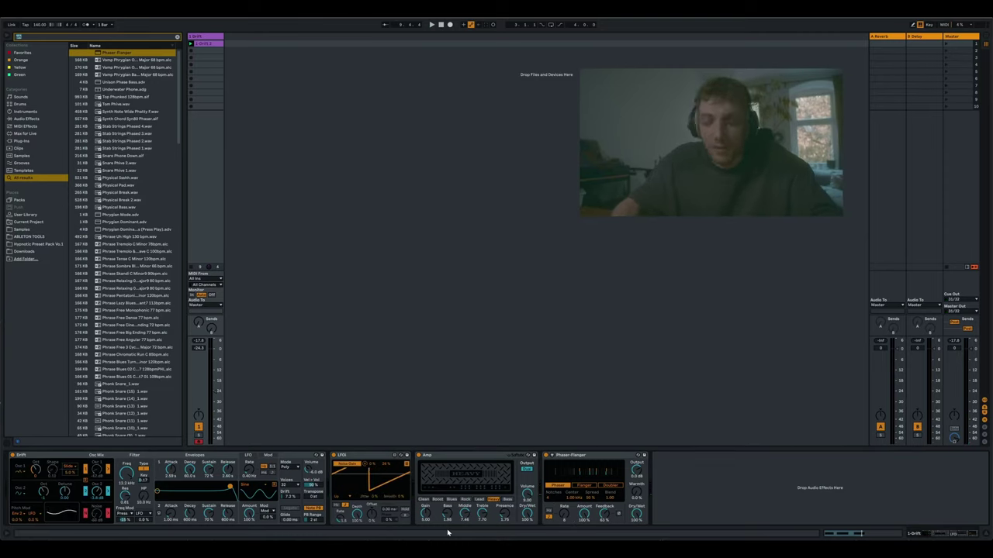
Add Slink Filter from Favorites after the Phaser-Flanger and start playback
click(176, 38)
click(32, 54)
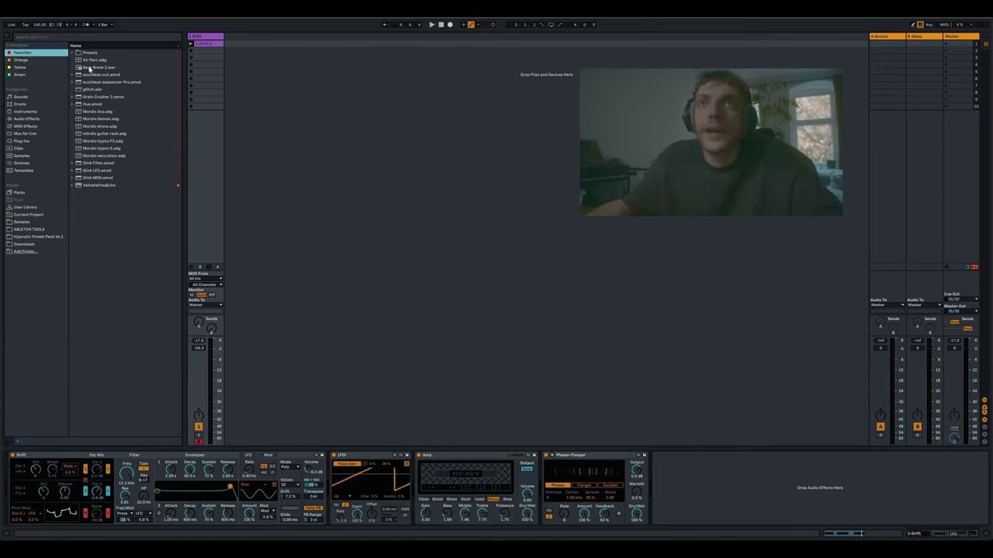
click(96, 164)
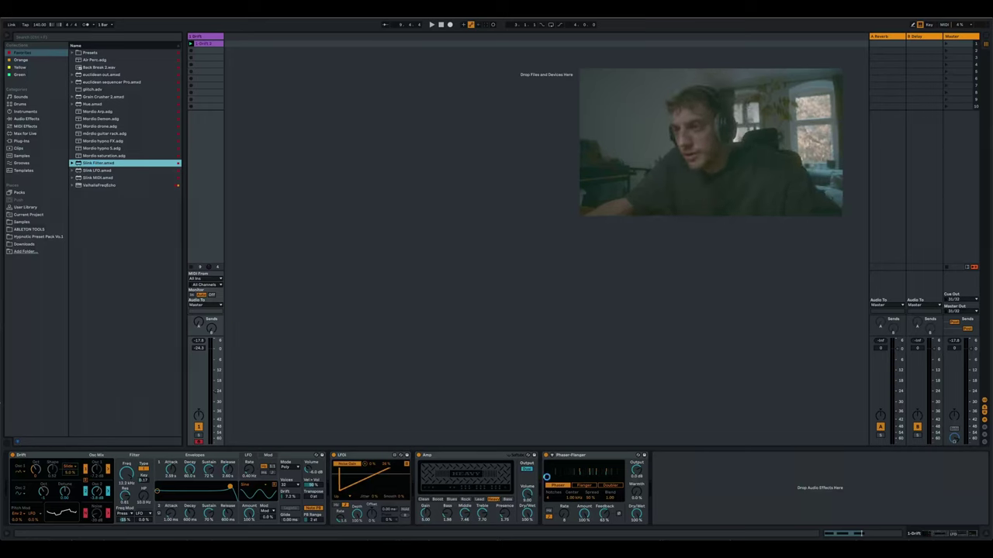
drag(547, 477, 698, 492)
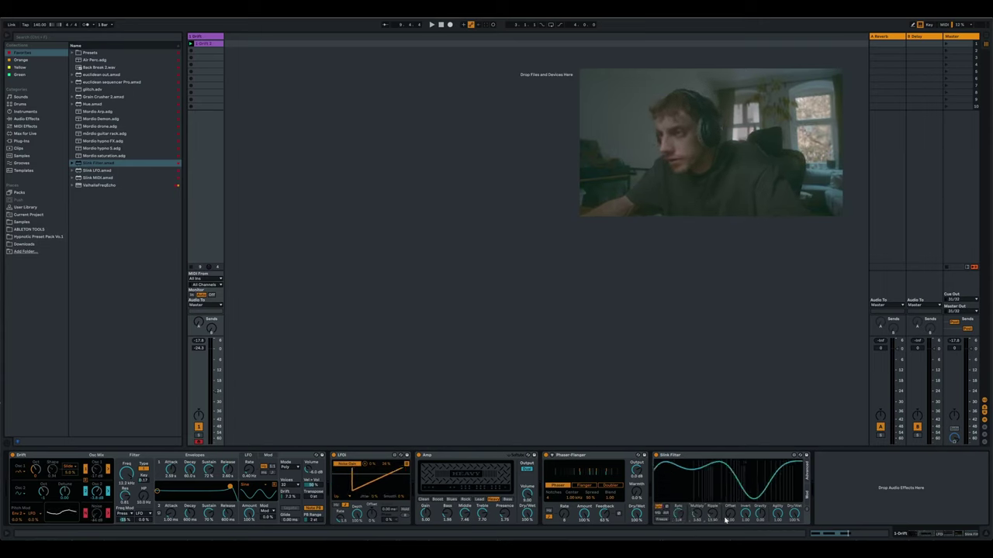
key(space)
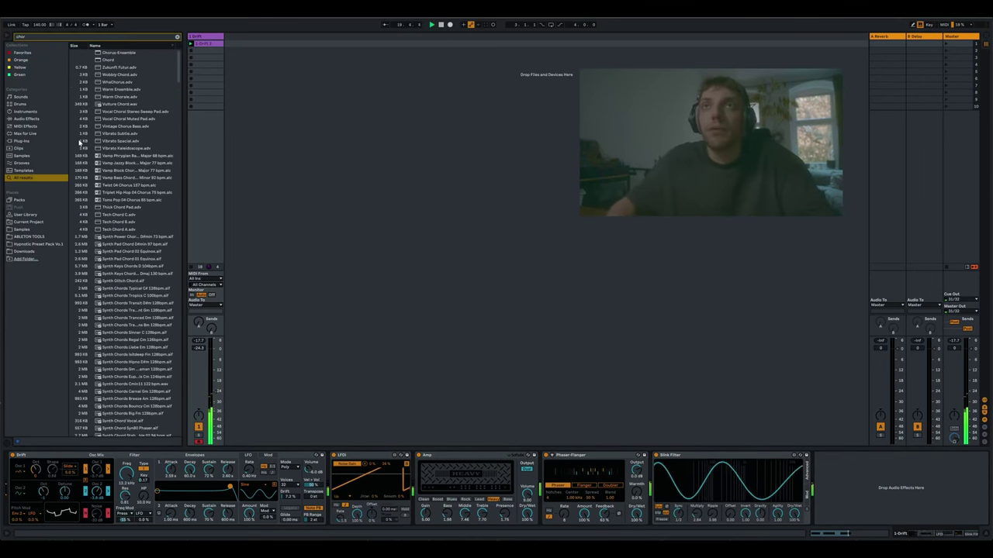
Add Chorus-Ensemble after Slink Filter and set its Feedback to 54 % and Warmth to 3.0 %
key(Down)
key(Down)
key(Up)
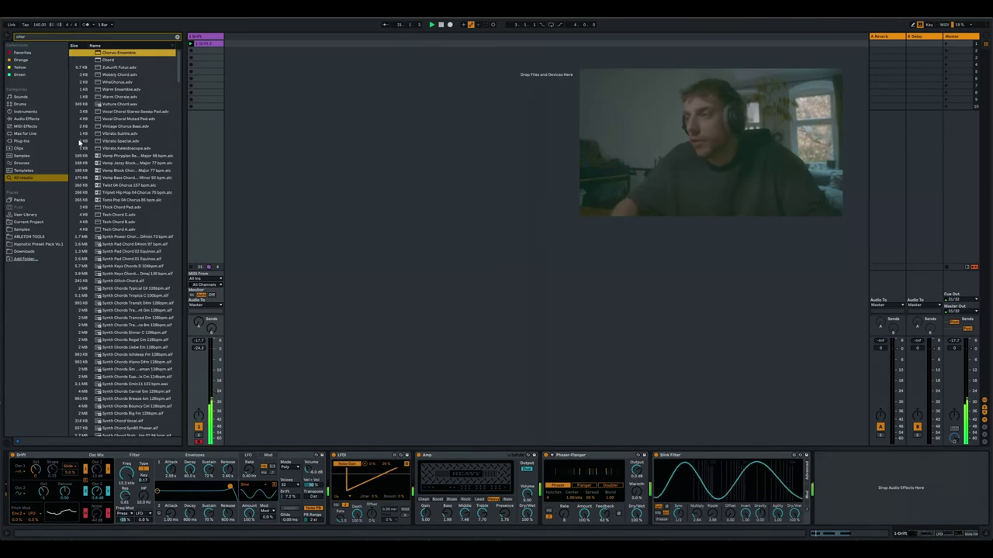
key(Return)
drag(866, 513, 866, 491)
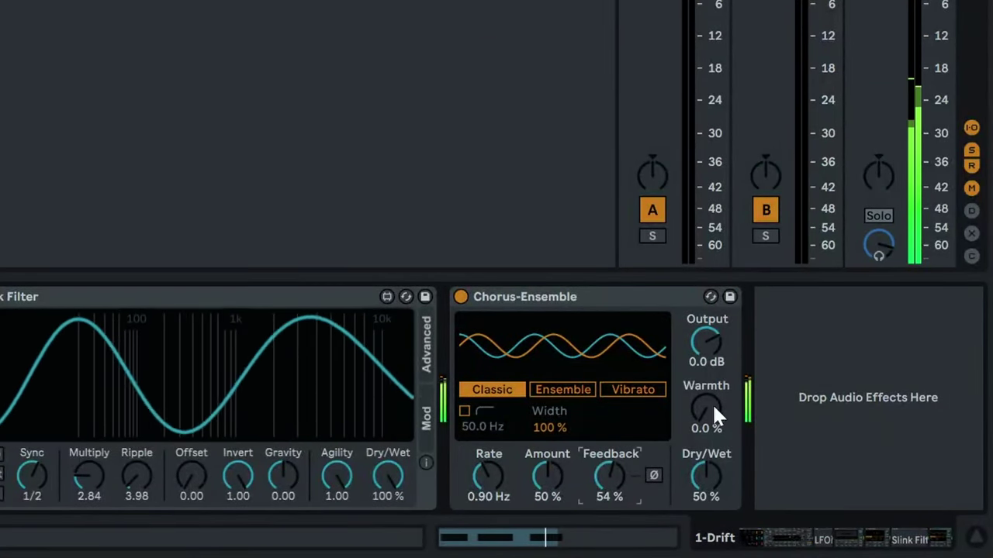
drag(712, 403, 712, 398)
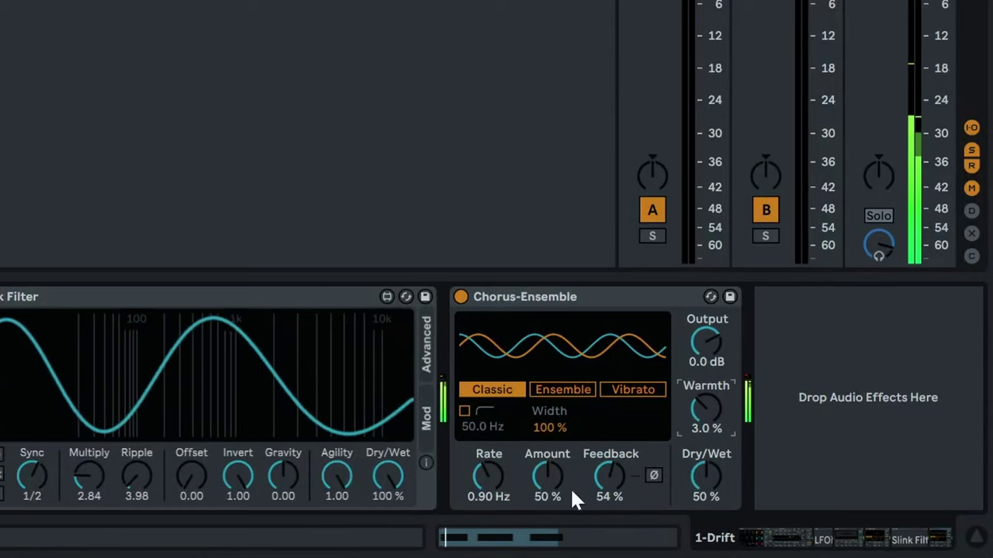
Set the Chorus-Ensemble's Rate to 0.13 Hz and Amount to 59 %, and enable its 50 Hz high-pass filter
drag(550, 477, 550, 450)
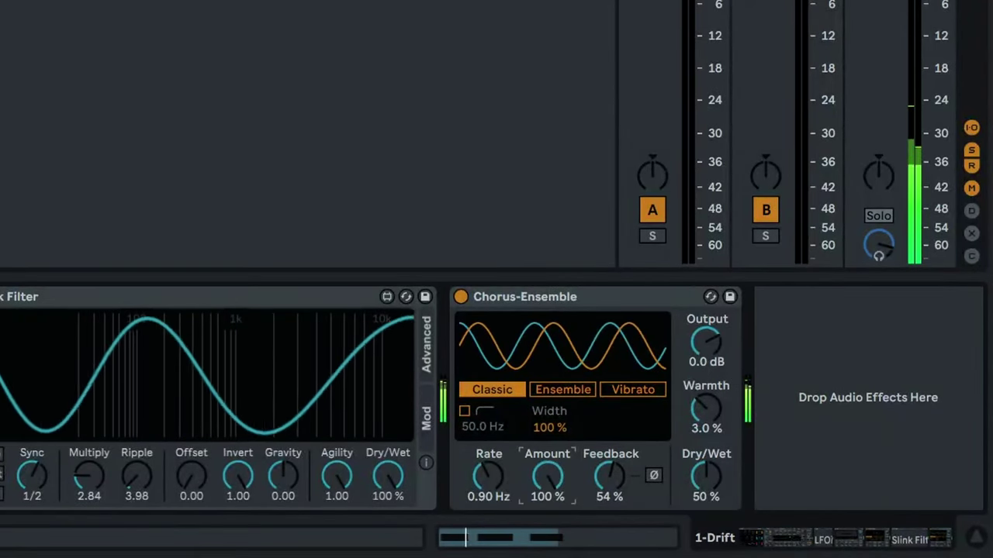
drag(484, 486, 484, 536)
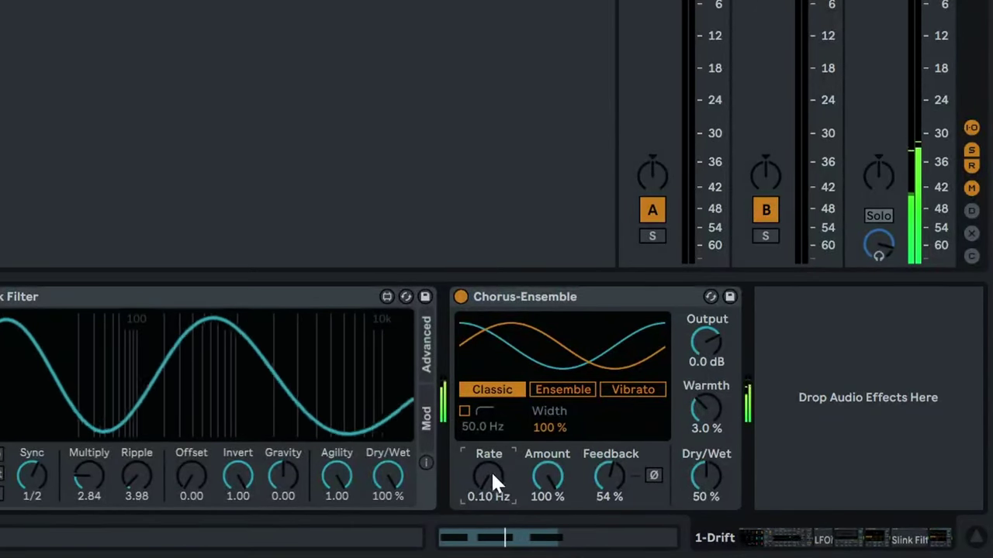
drag(490, 477, 491, 466)
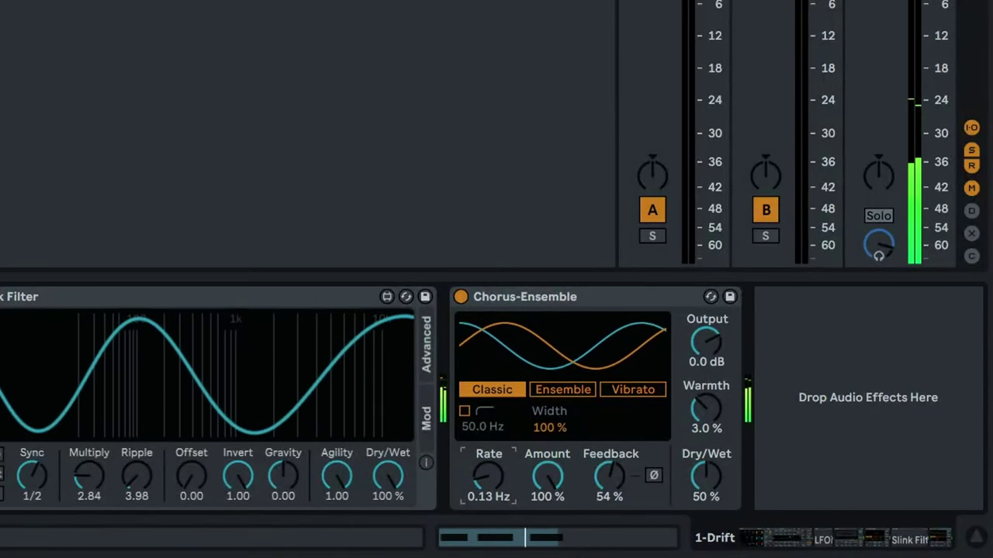
click(465, 411)
drag(551, 487, 551, 521)
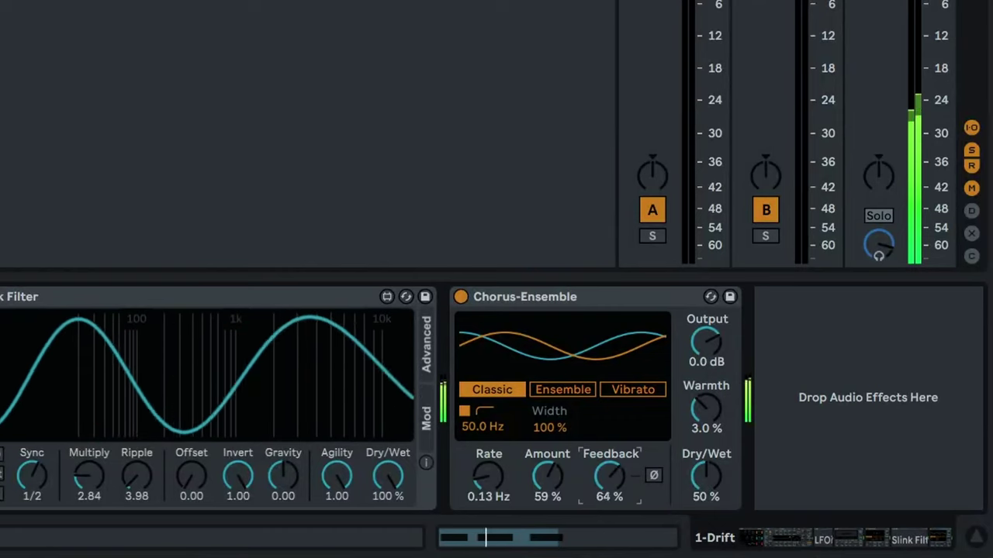
Audition the Chorus-Ensemble's Ensemble mode, switch it to Vibrato, and raise its Offset to about 75°
click(564, 390)
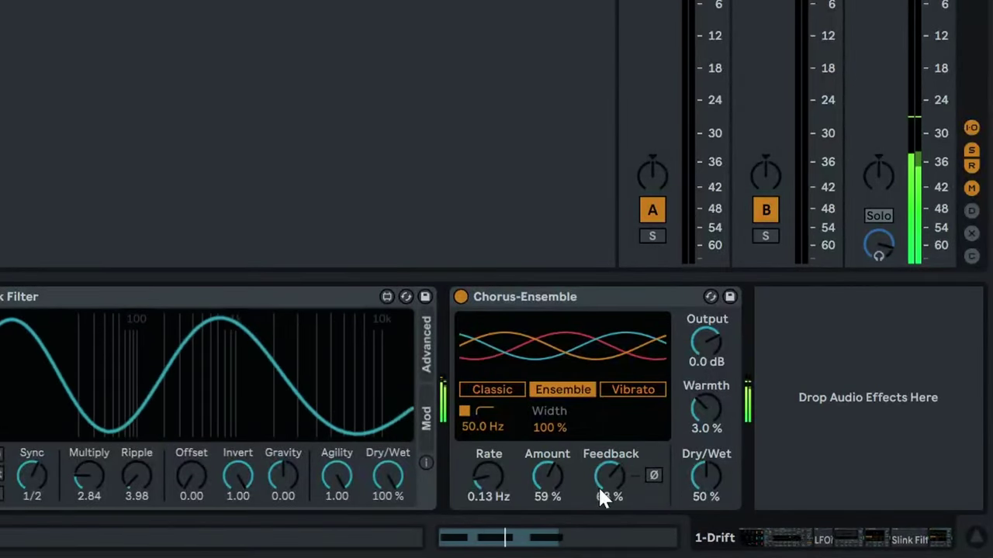
click(624, 391)
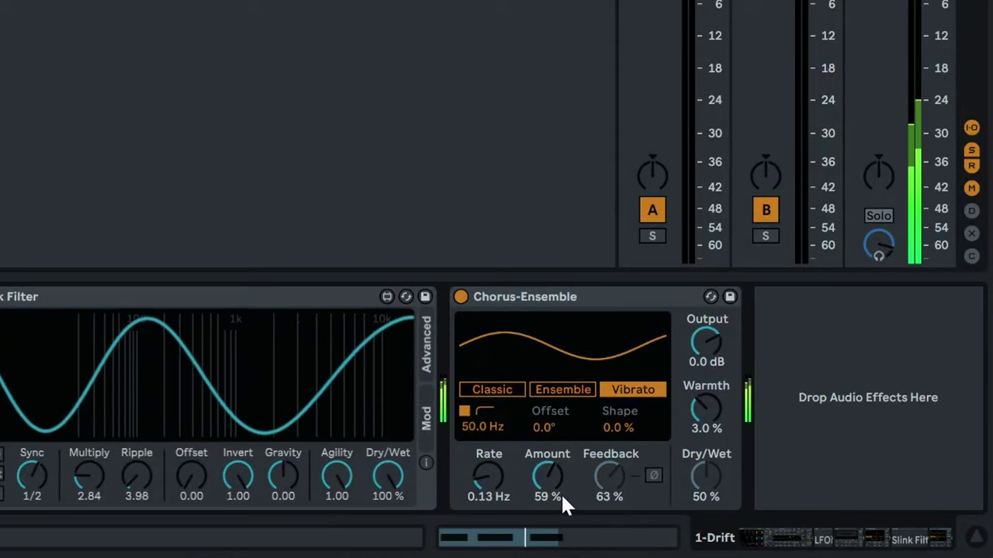
mouse_move(611, 433)
mouse_down()
mouse_move(612, 355)
mouse_move(611, 432)
mouse_up()
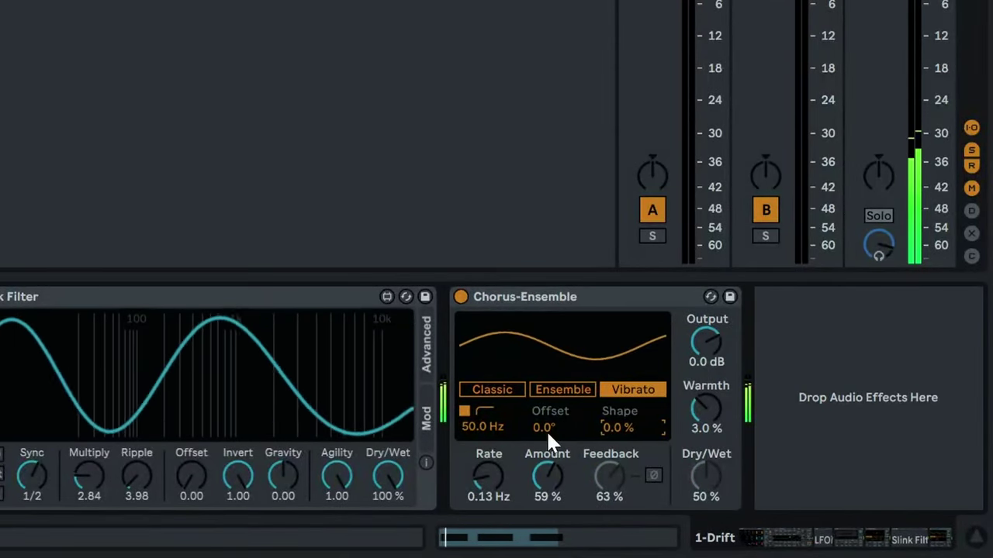
drag(546, 430, 546, 405)
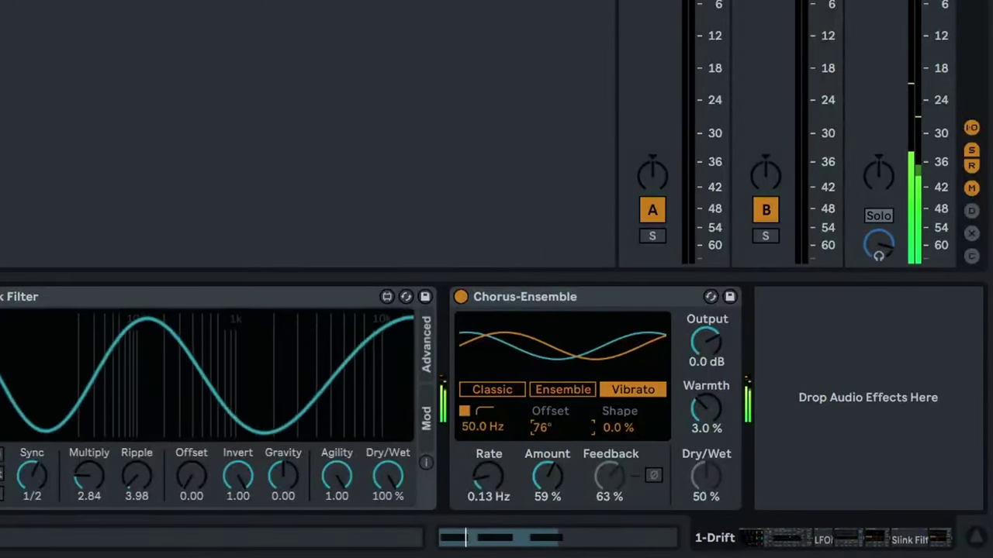
mouse_move(615, 428)
mouse_down()
mouse_move(616, 350)
mouse_move(615, 429)
mouse_up()
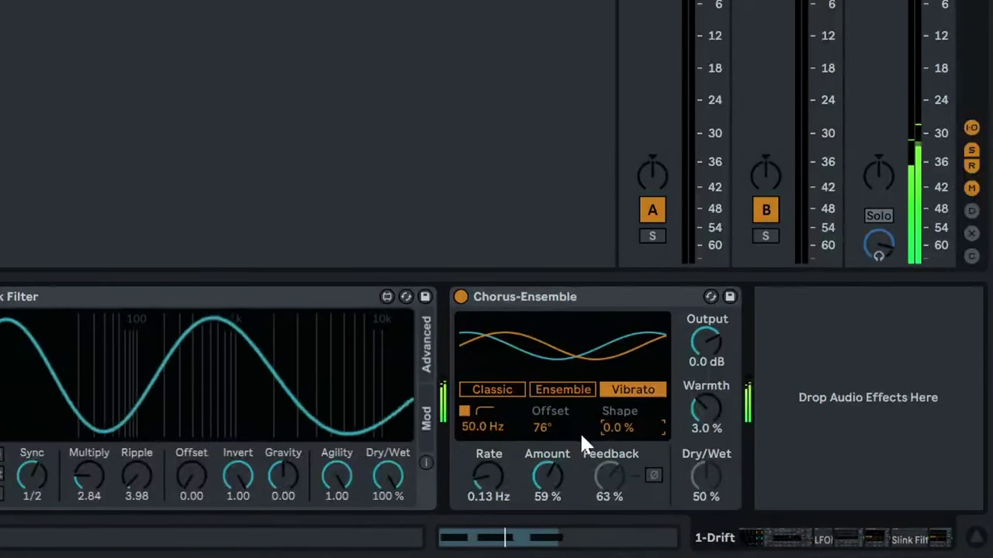
mouse_move(548, 427)
mouse_down()
mouse_move(548, 454)
mouse_move(548, 398)
mouse_move(548, 425)
mouse_up()
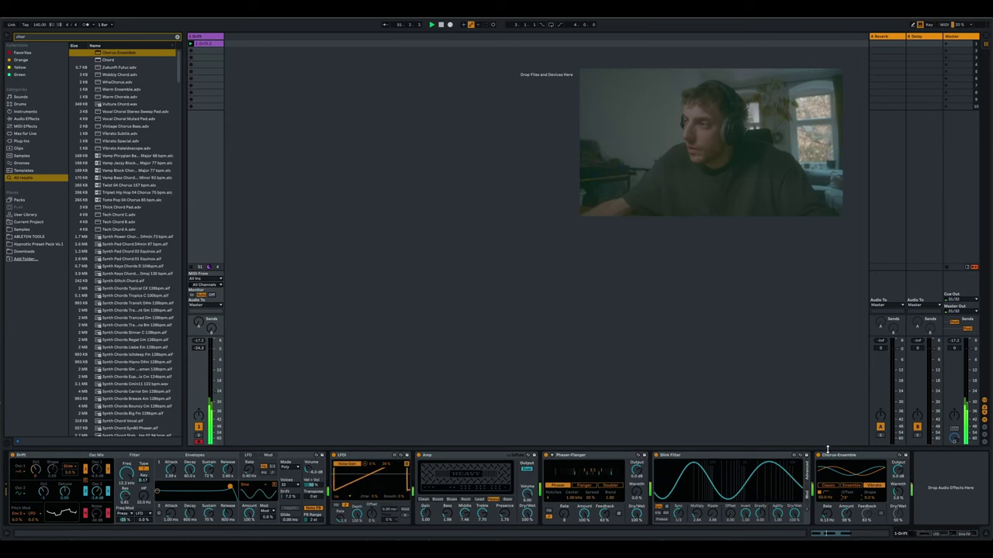
Reorder the effects after LFOi to Chorus-Ensemble, Amp, Phaser-Flanger and Slink Filter
click(850, 456)
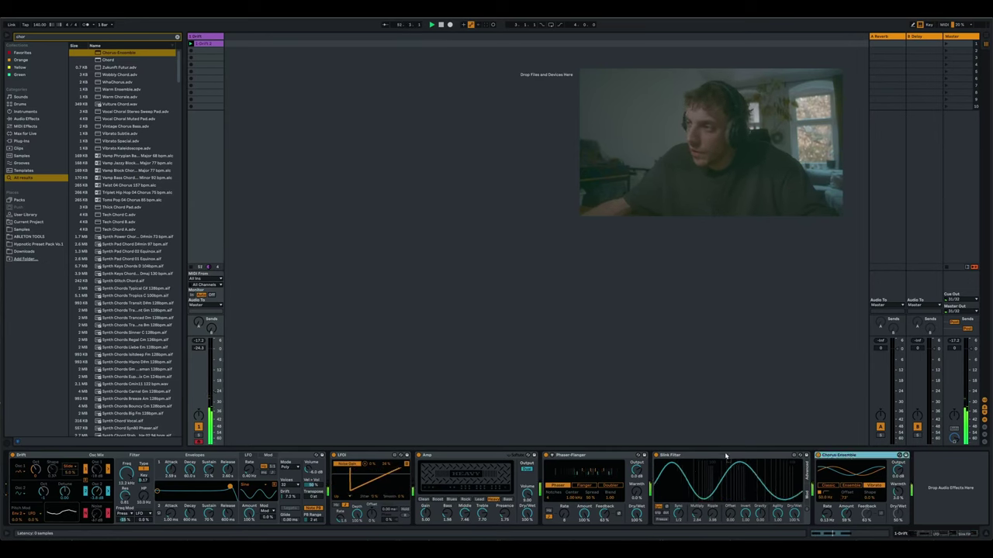
drag(674, 457, 671, 457)
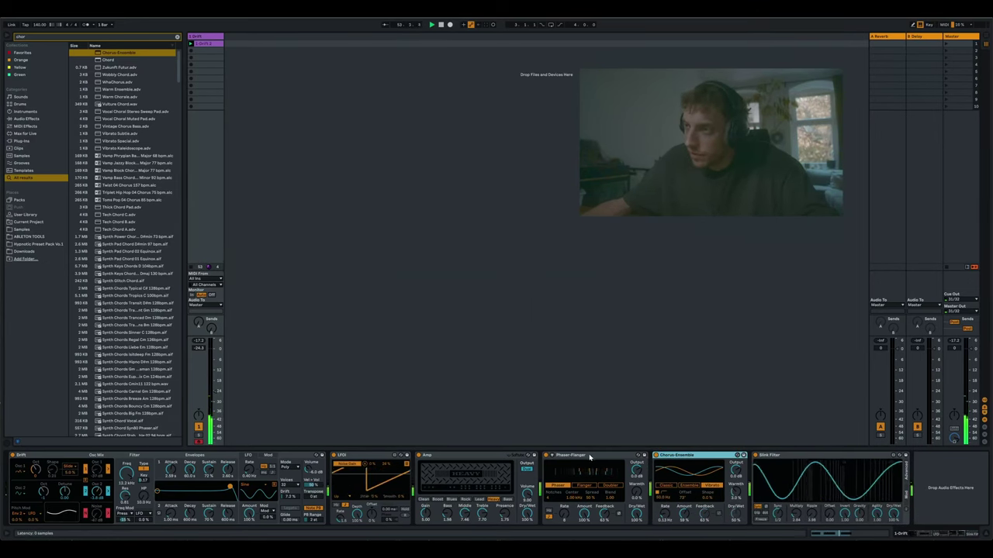
drag(591, 457, 750, 456)
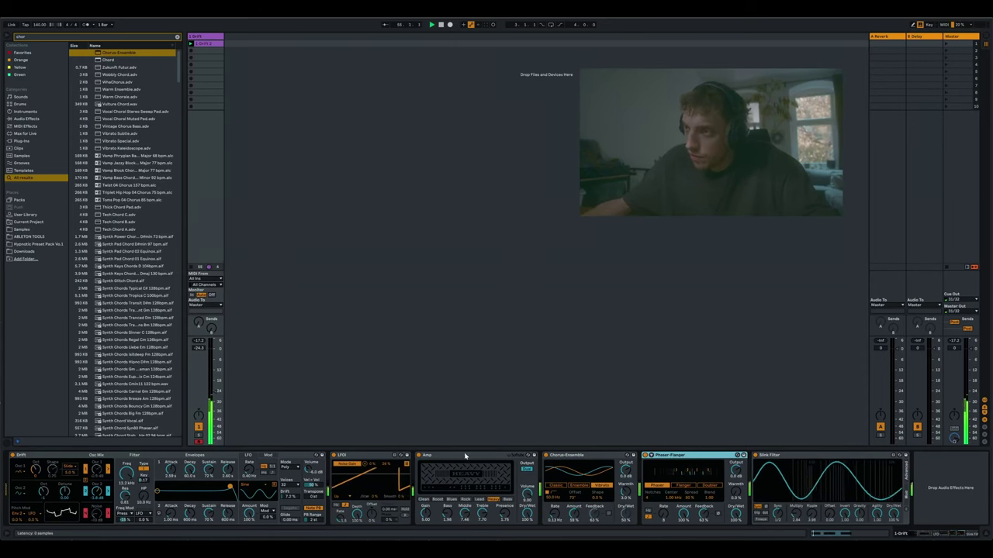
drag(463, 457, 609, 456)
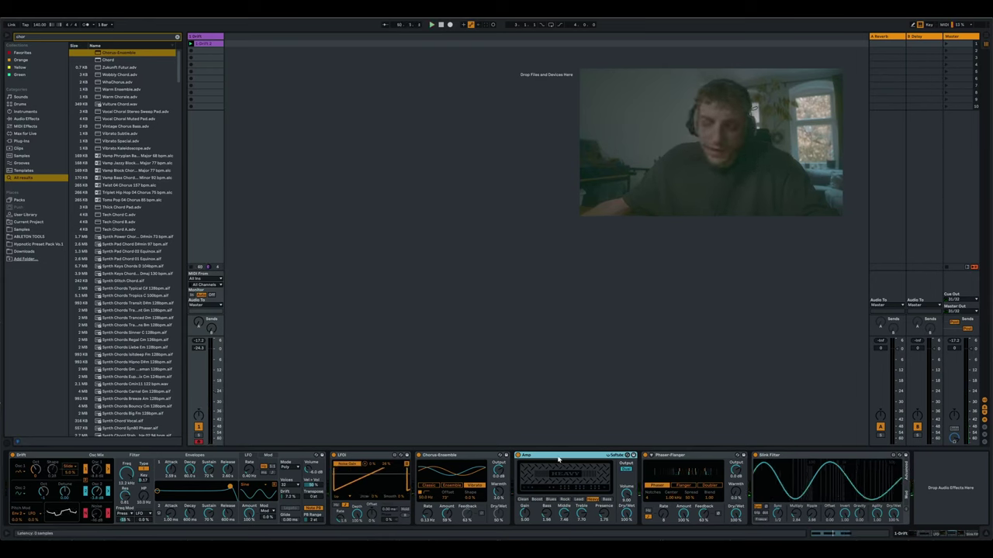
Add Convolution Reverb after Slink Filter, switch its impulse response to Club Small, and start playback
key(ctrl+f)
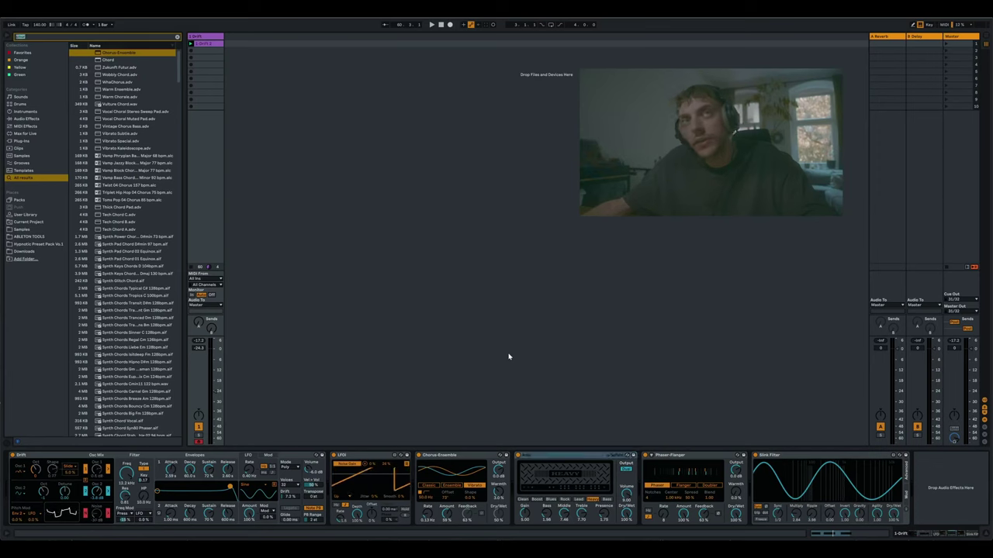
text(co)
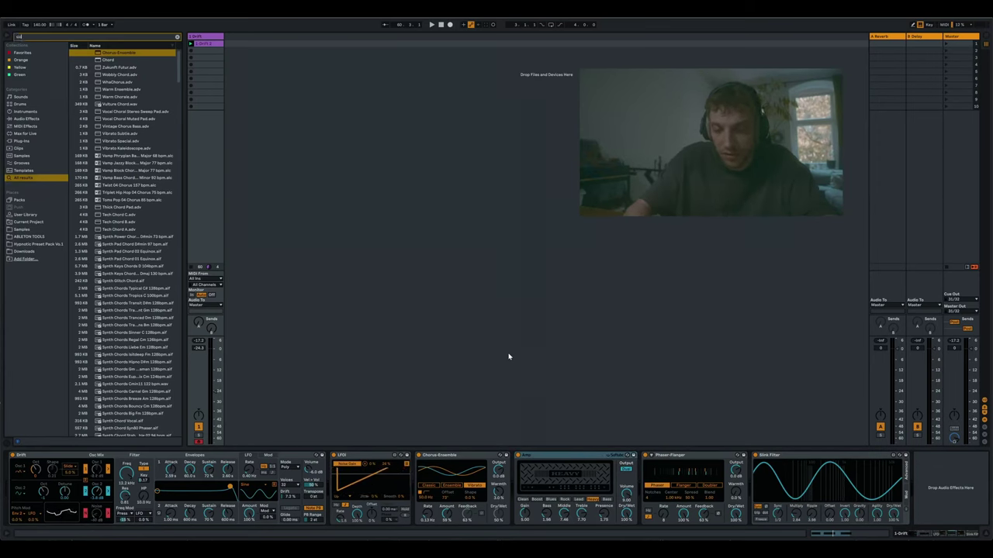
text(n)
key(Down)
key(Down)
key(Down)
key(Down)
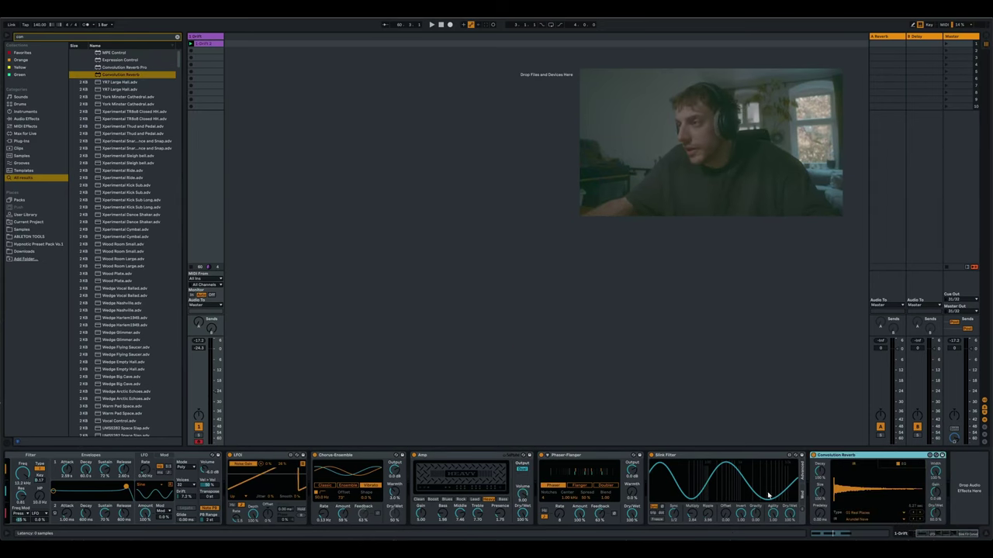
click(912, 519)
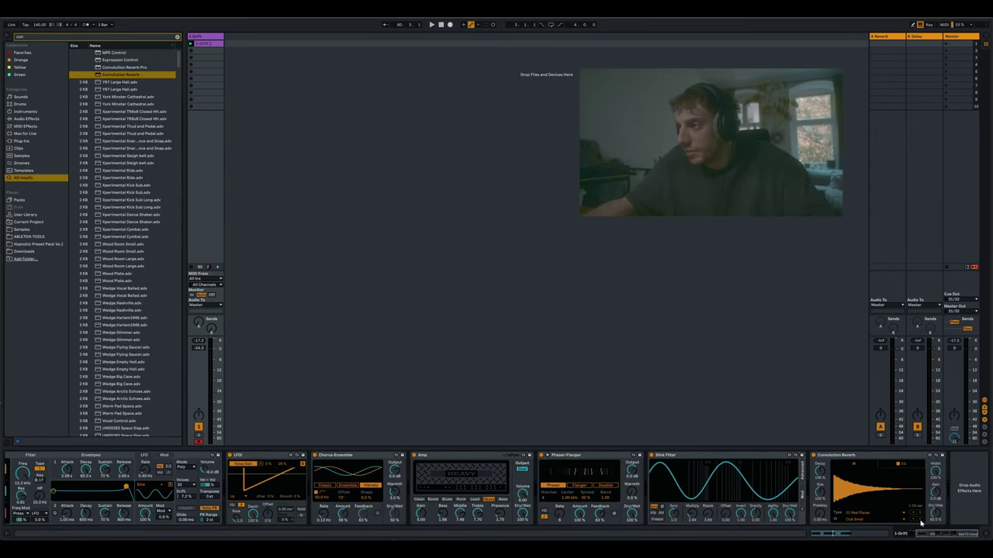
key(space)
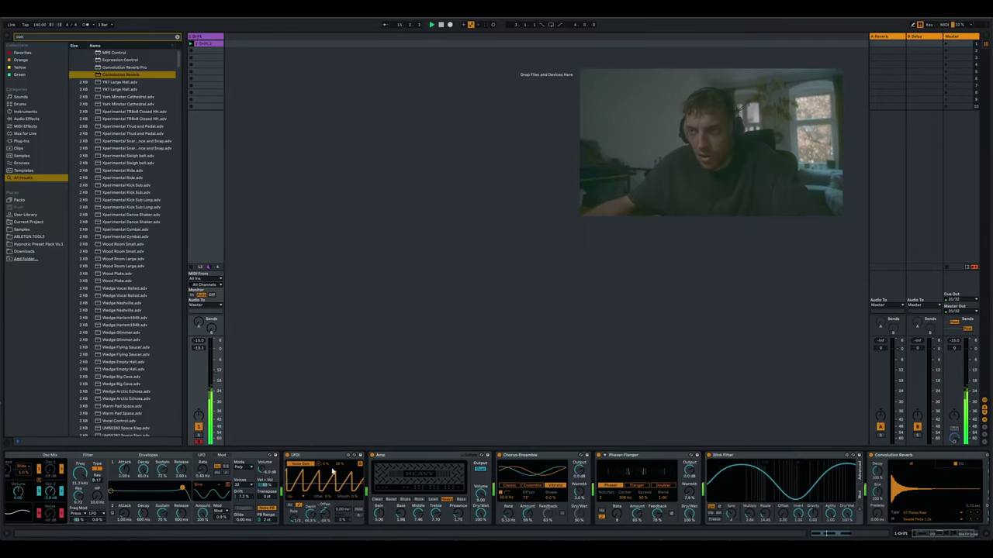
Duplicate the LFOi device directly after the original and return to Drift in the device chain
key(ctrl+d)
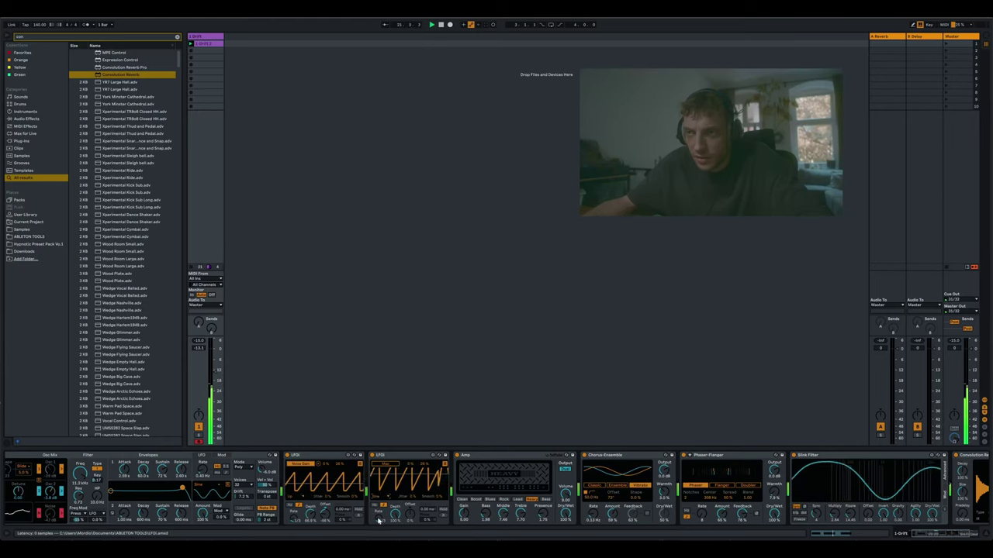
scroll(388, 465, down, 1)
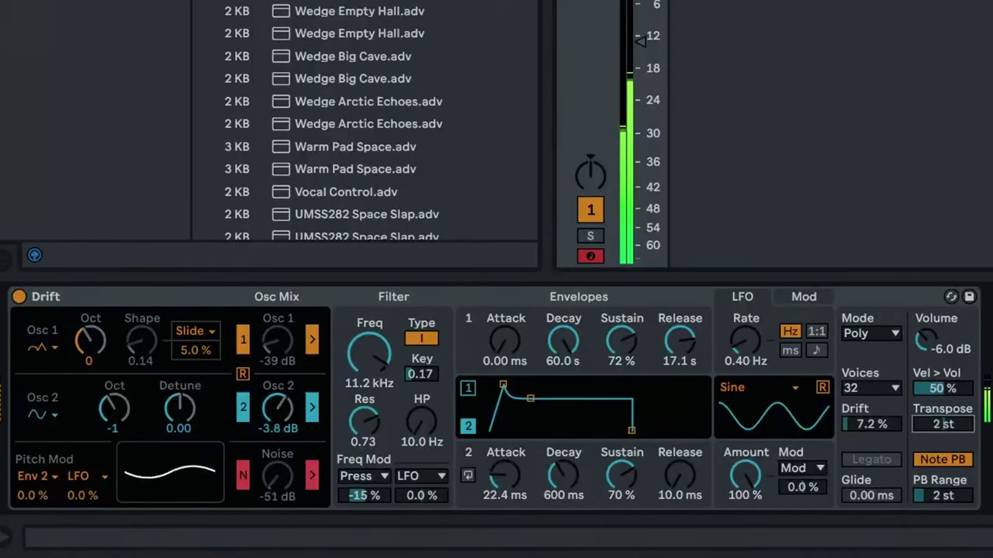
Lower Drift's Transpose well below 2 st
drag(942, 424, 943, 504)
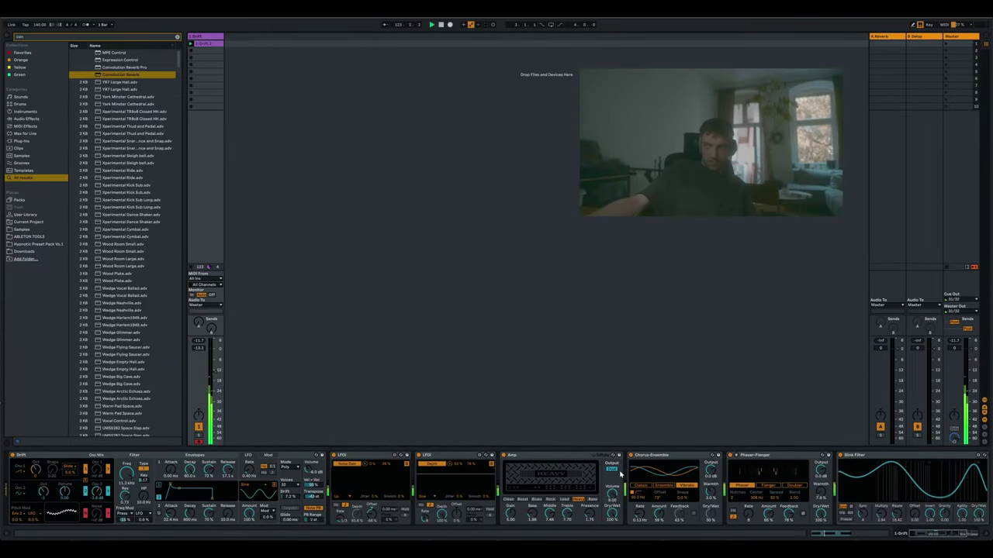
Set Slink Filter's Multiply to about 2.56 and readjust its Ripple, trying 8.44 before raising it
scroll(594, 477, right, 3)
scroll(594, 477, right, 2)
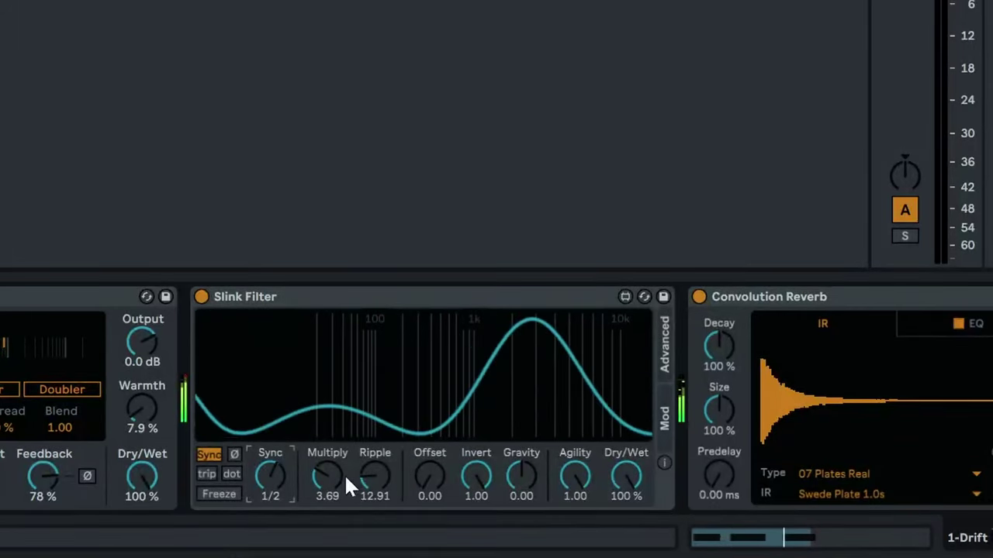
drag(375, 474, 374, 502)
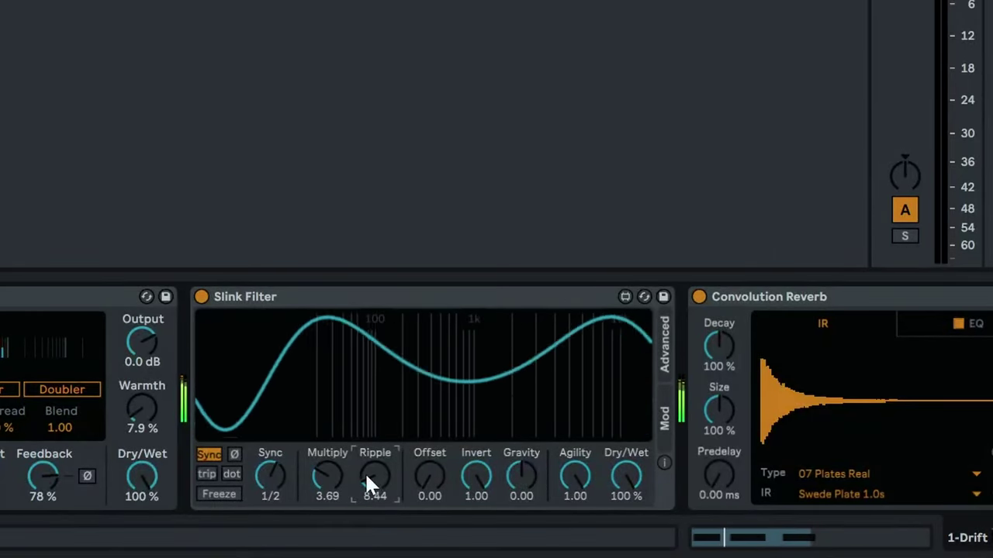
drag(326, 475, 326, 501)
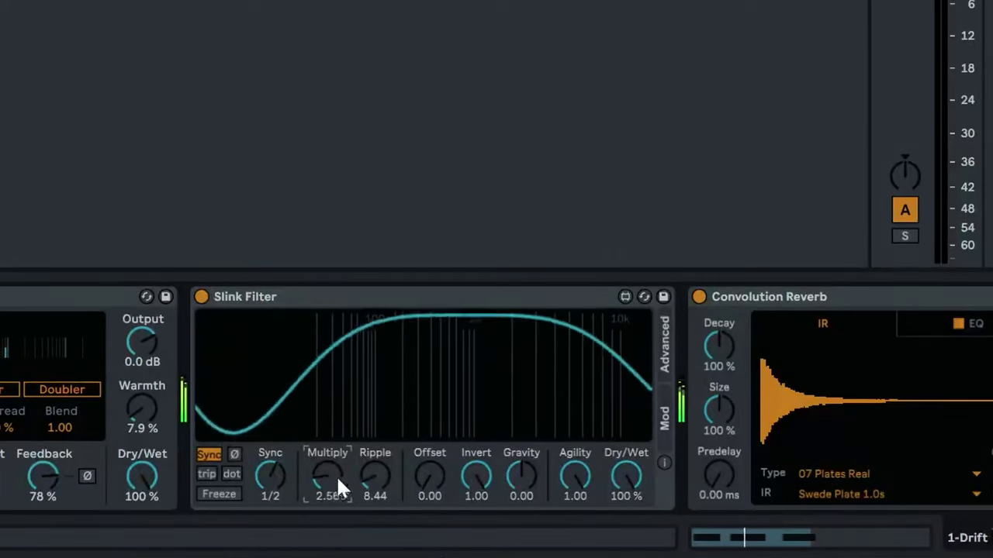
drag(375, 474, 375, 441)
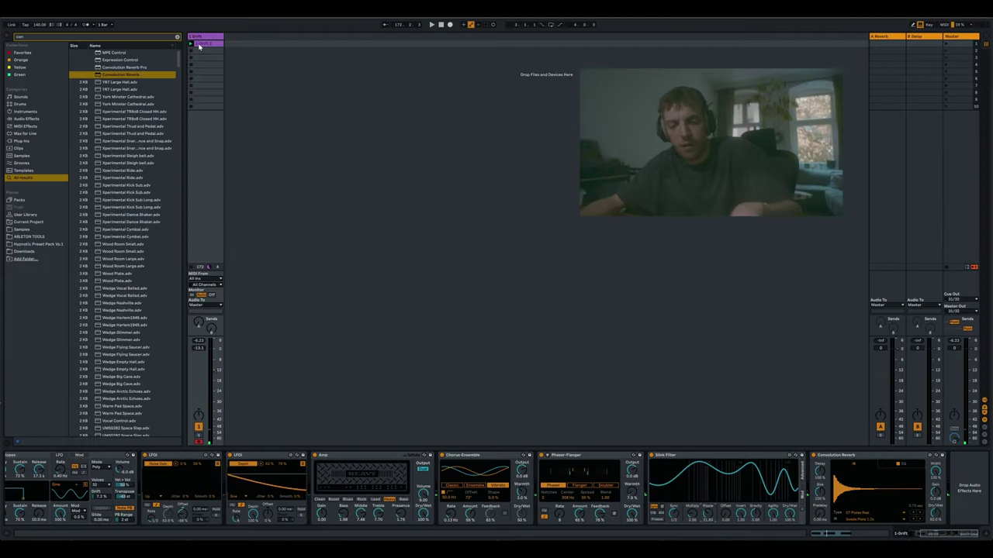
Insert a new MIDI track and search the browser for "kick 2"
key(super+shift+t)
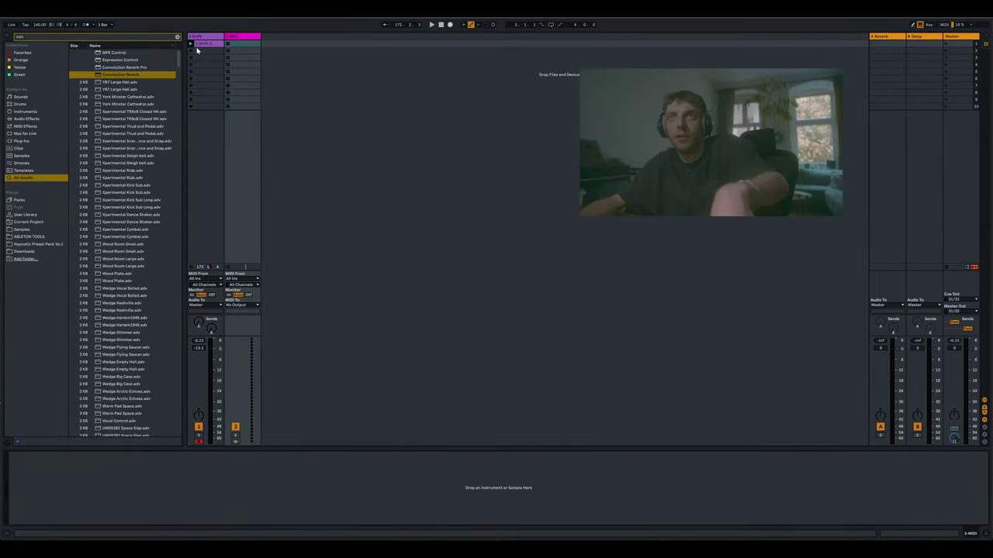
key(super+f)
text(kic)
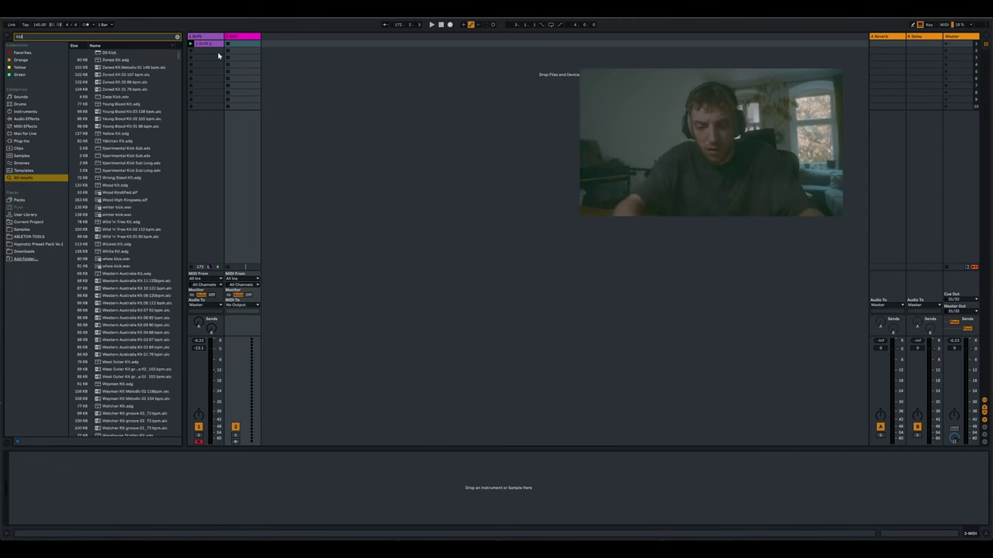
text(k 2)
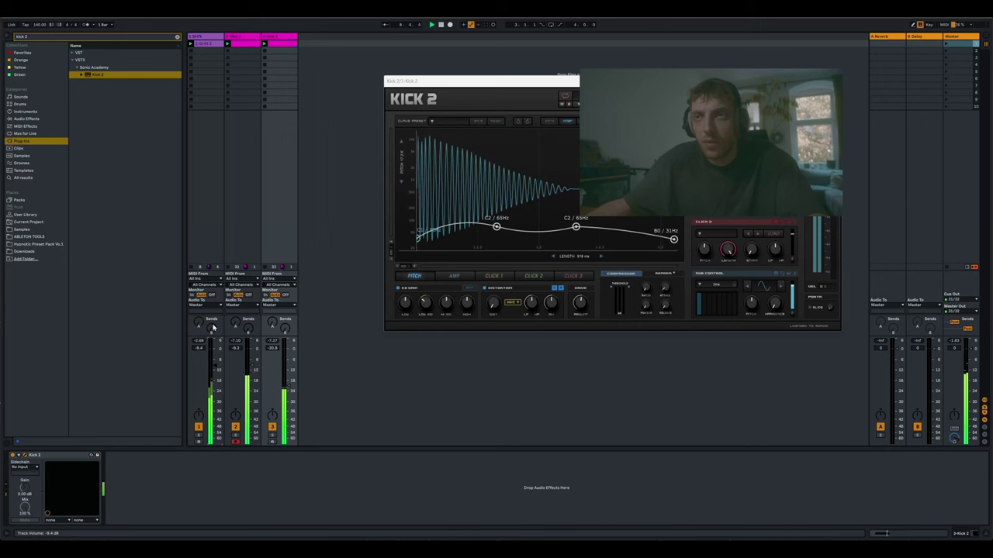
Add a Limiter at the end of the Drift track's device chain and lower its Ceiling
click(208, 37)
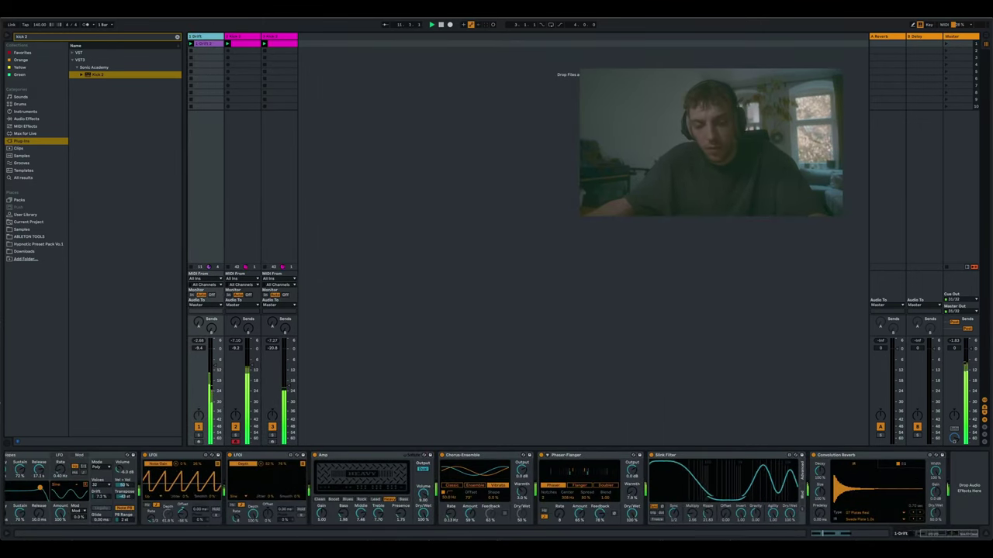
key(ctrl+f)
text(limi)
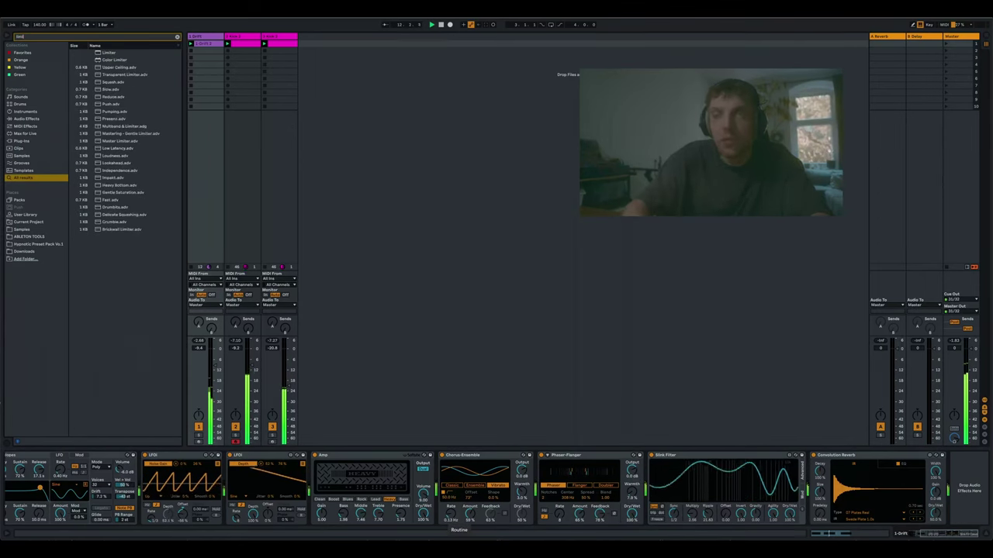
key(Down)
key(Return)
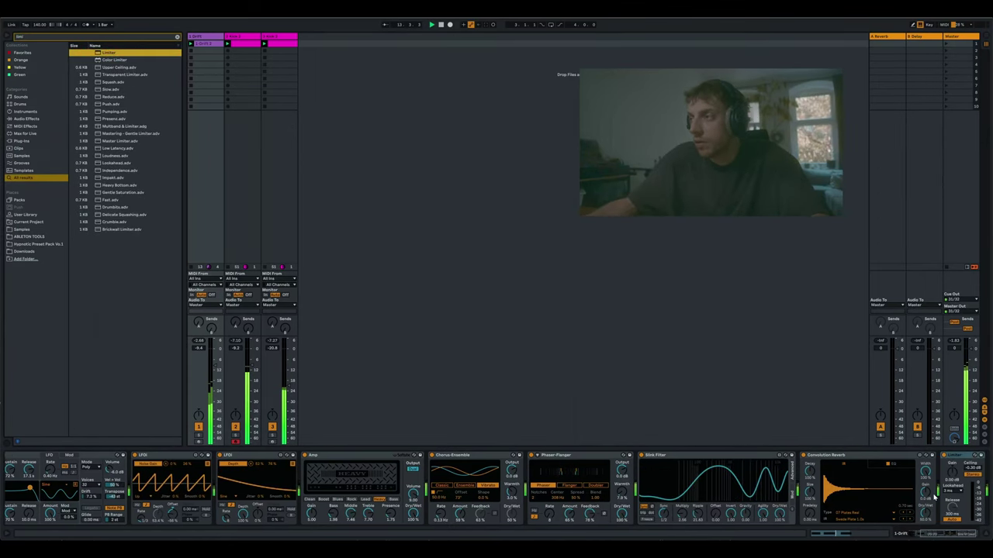
drag(953, 475, 953, 476)
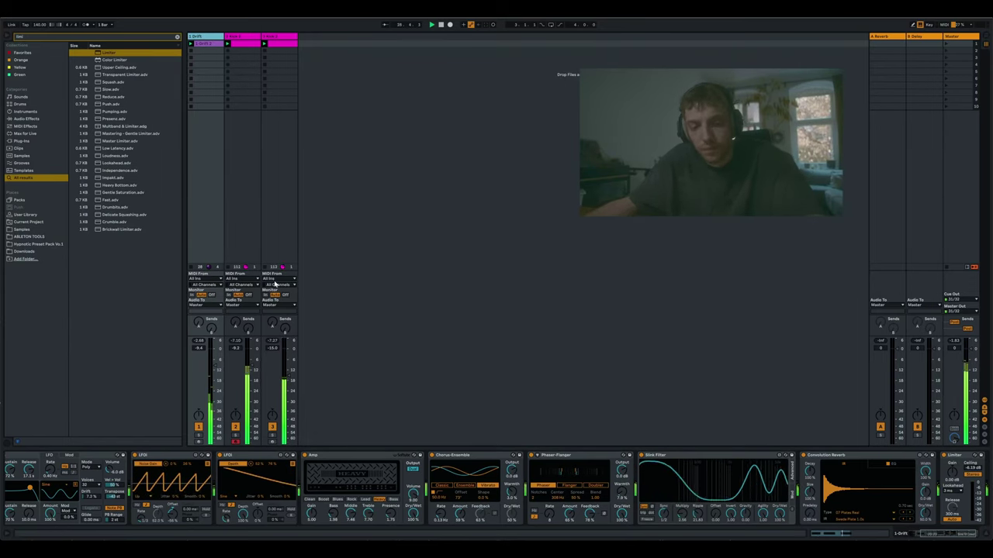
Try Amp's Lead model, switch it to Rock, and set Slink Filter's Ripple to 12.91
scroll(432, 507, right, 3)
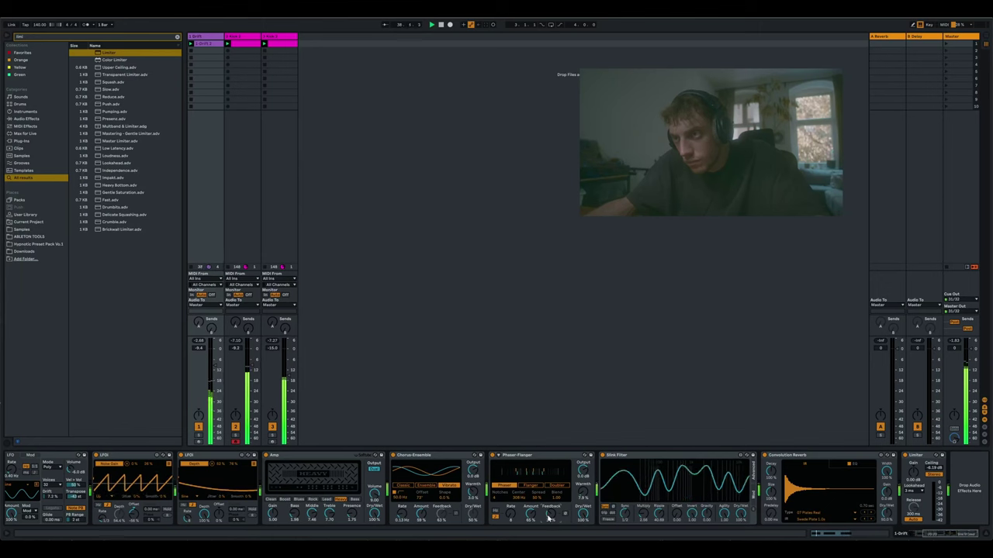
click(329, 500)
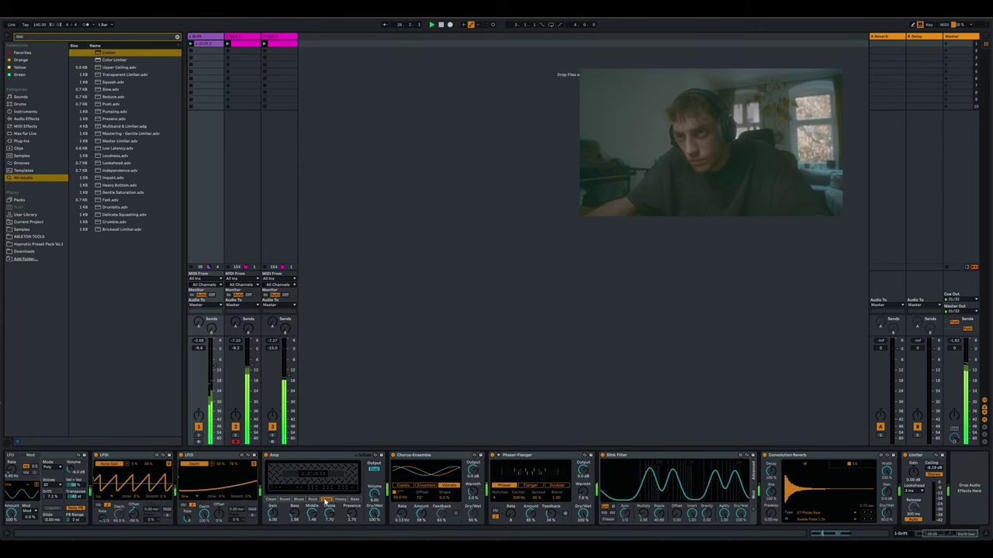
click(316, 501)
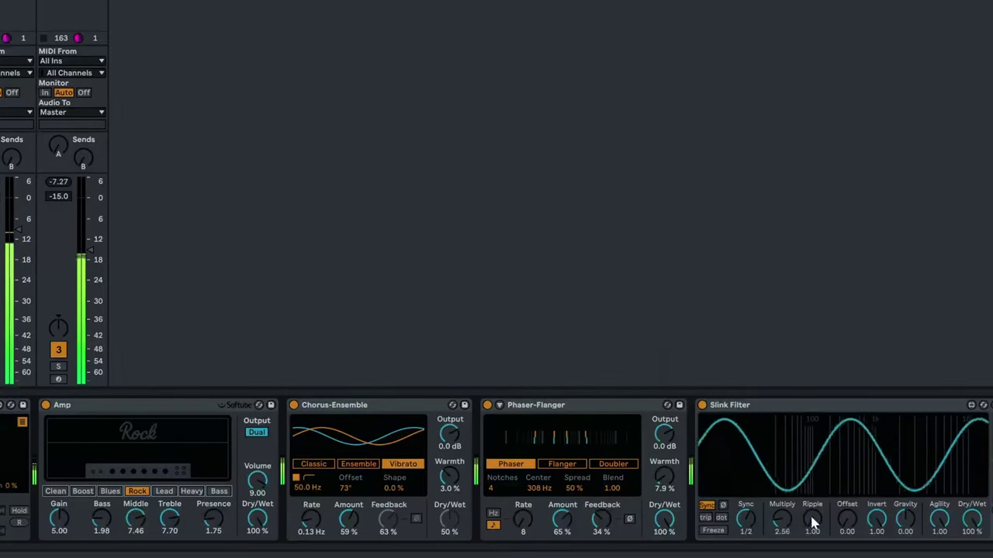
drag(812, 519, 812, 552)
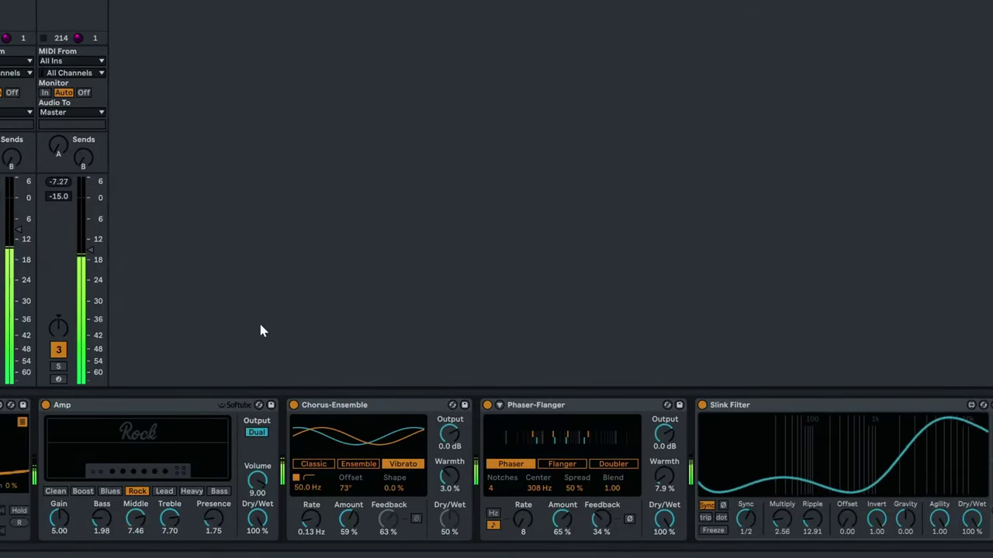
Audition Amp's Bass, Heavy, Lead, Rock, Blues, Boost and Clean models and return to Rock
click(223, 493)
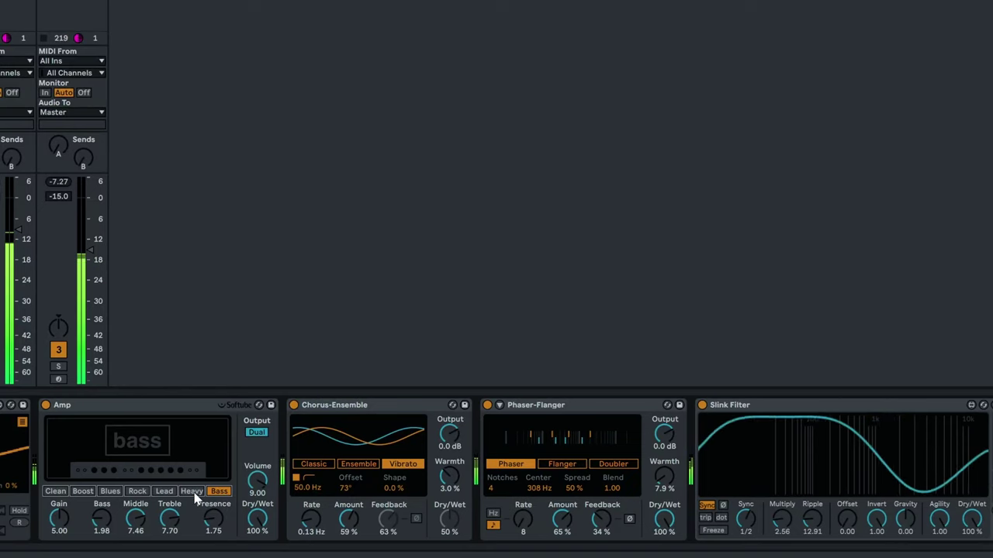
click(187, 496)
click(170, 496)
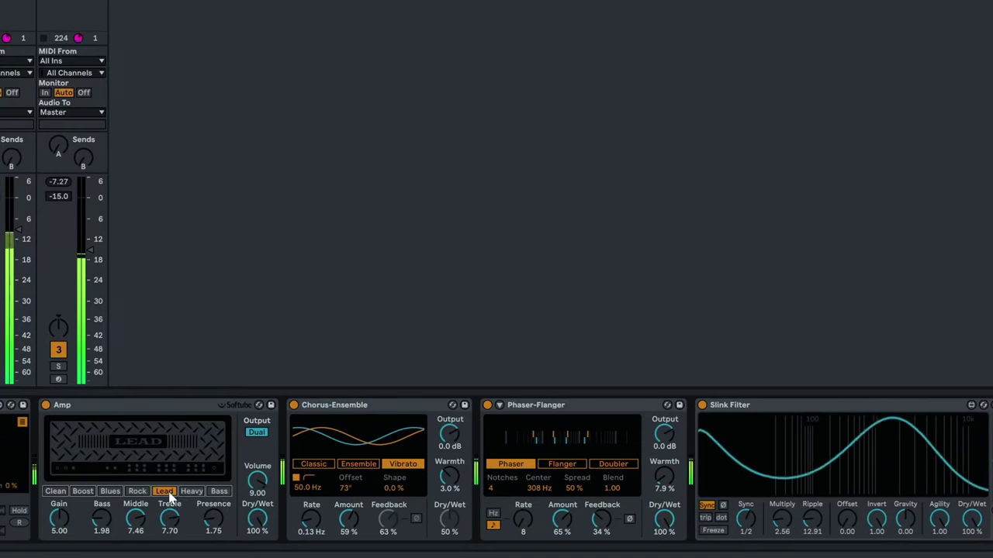
click(138, 493)
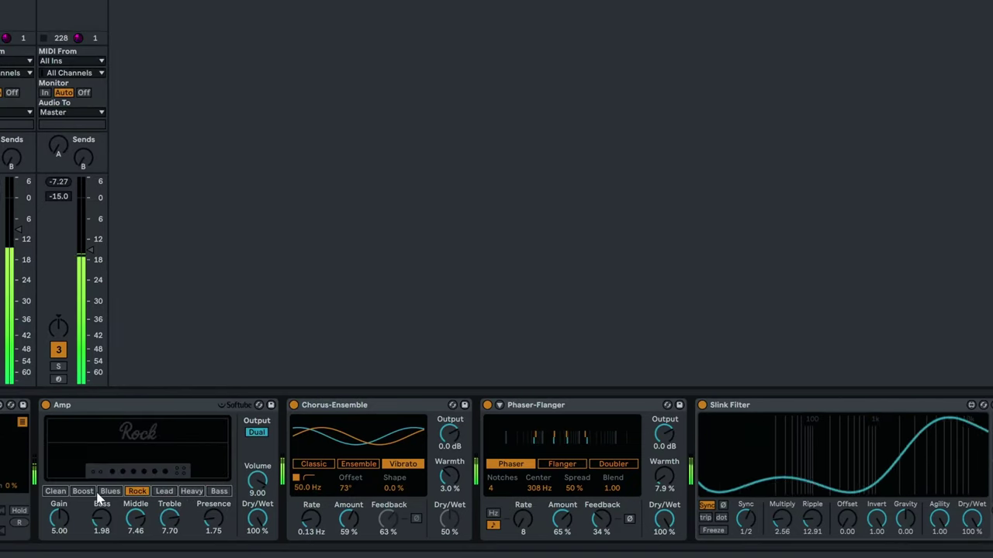
click(109, 494)
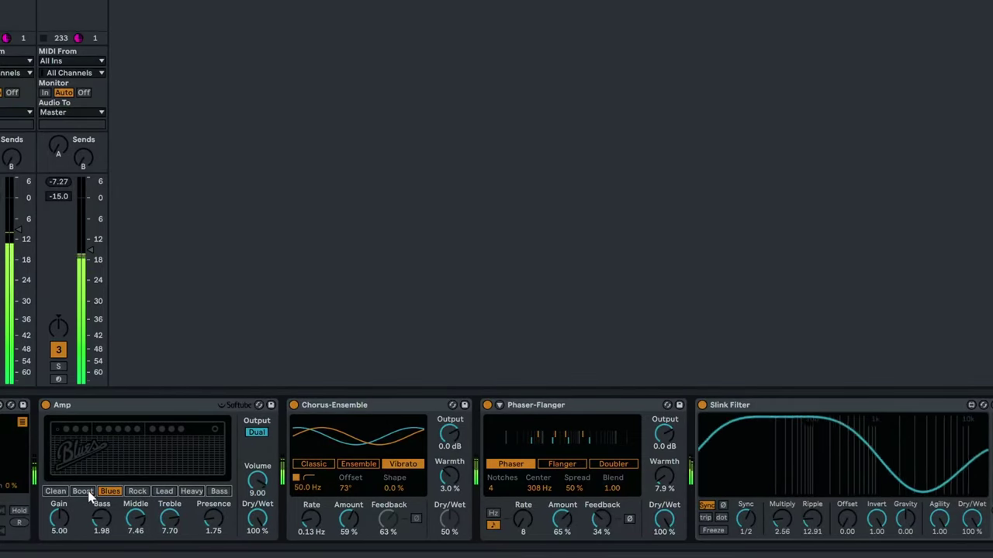
click(90, 498)
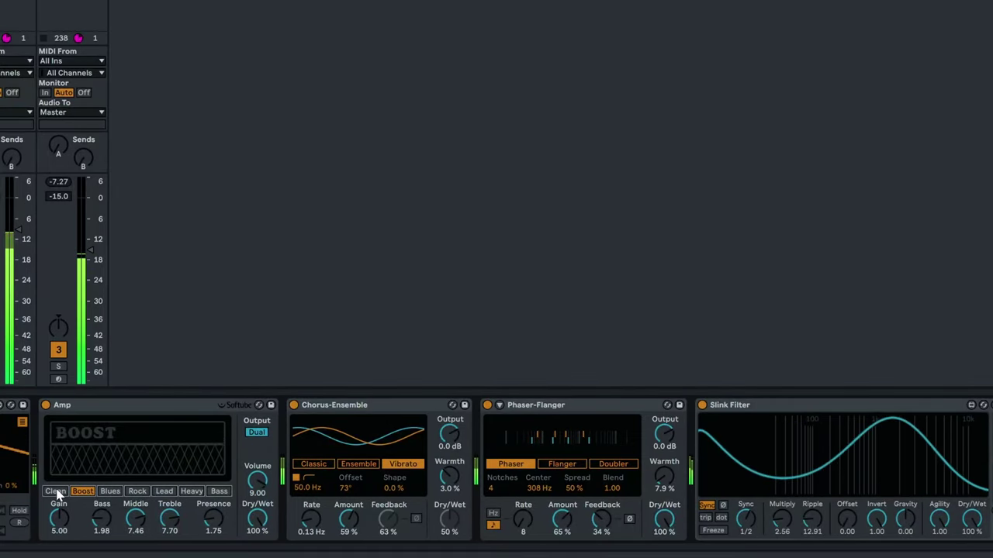
click(56, 492)
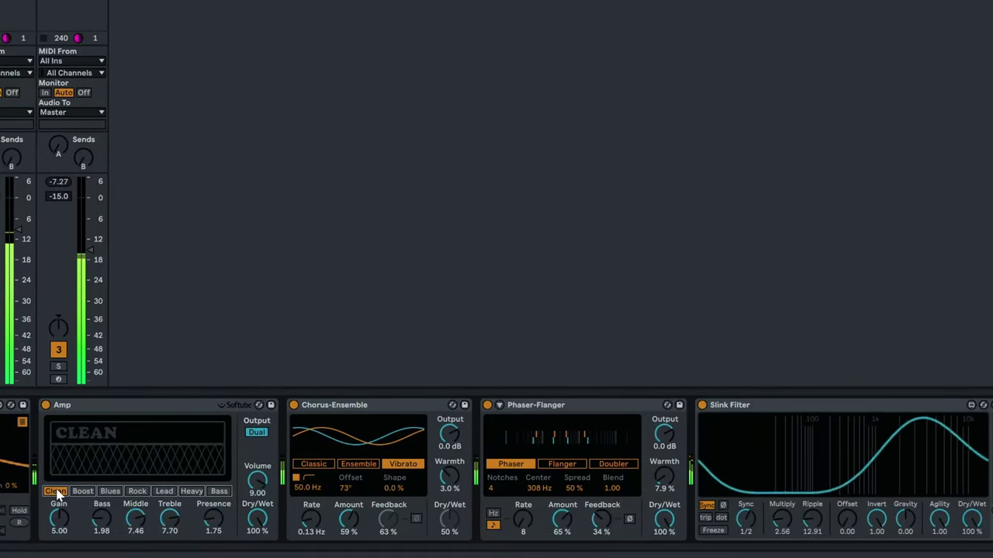
click(137, 492)
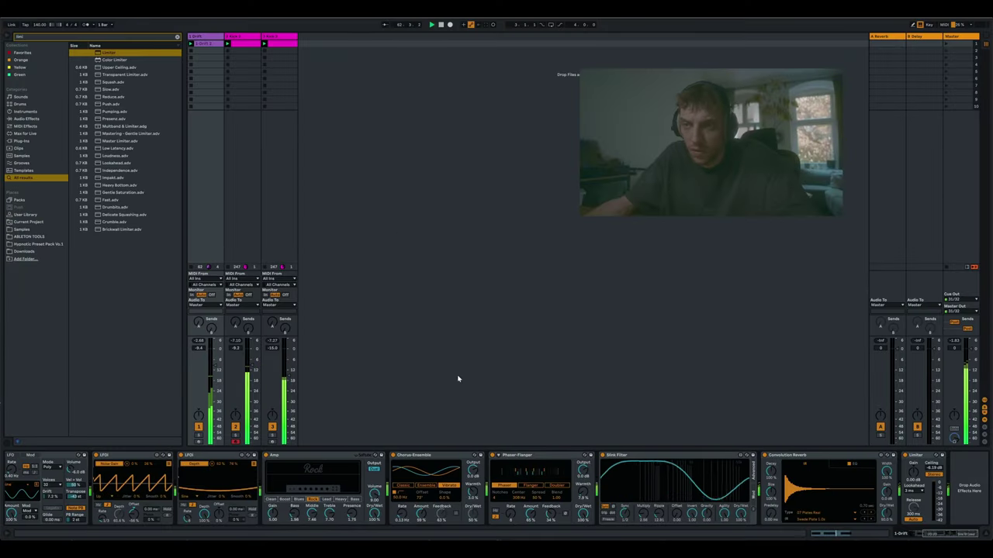